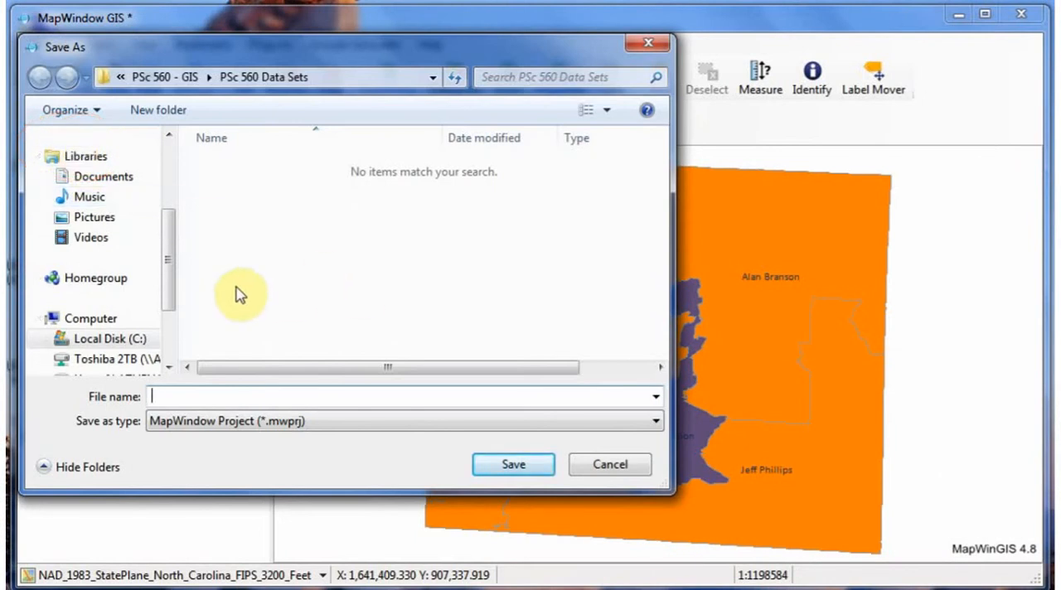
Step: Save the project as "Exercise 4" in the PSc 560 Lab Exercises folder inside PSc 560 - GIS
drag(170, 254, 172, 185)
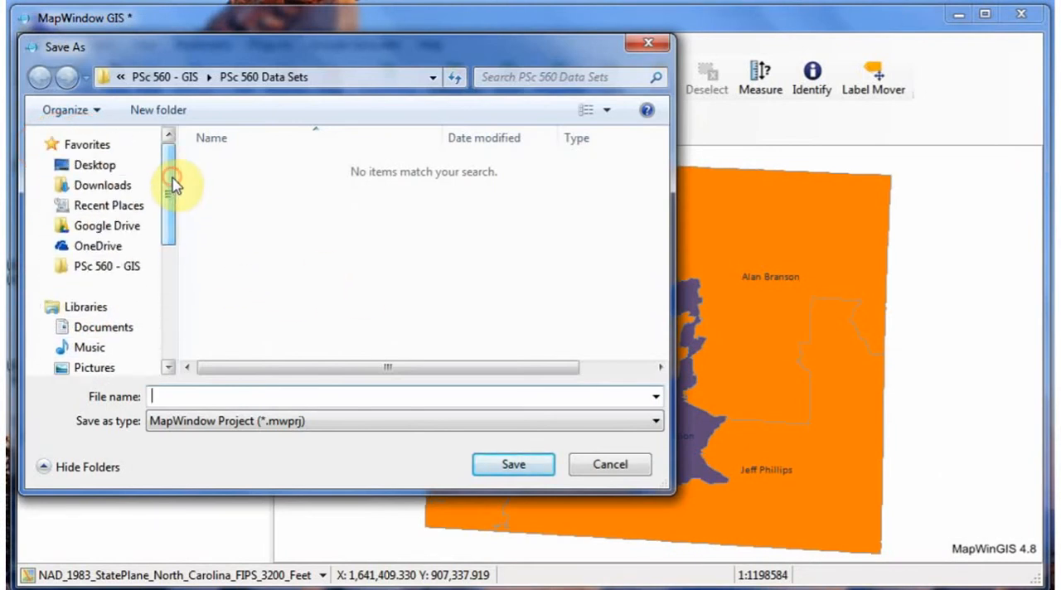
click(108, 267)
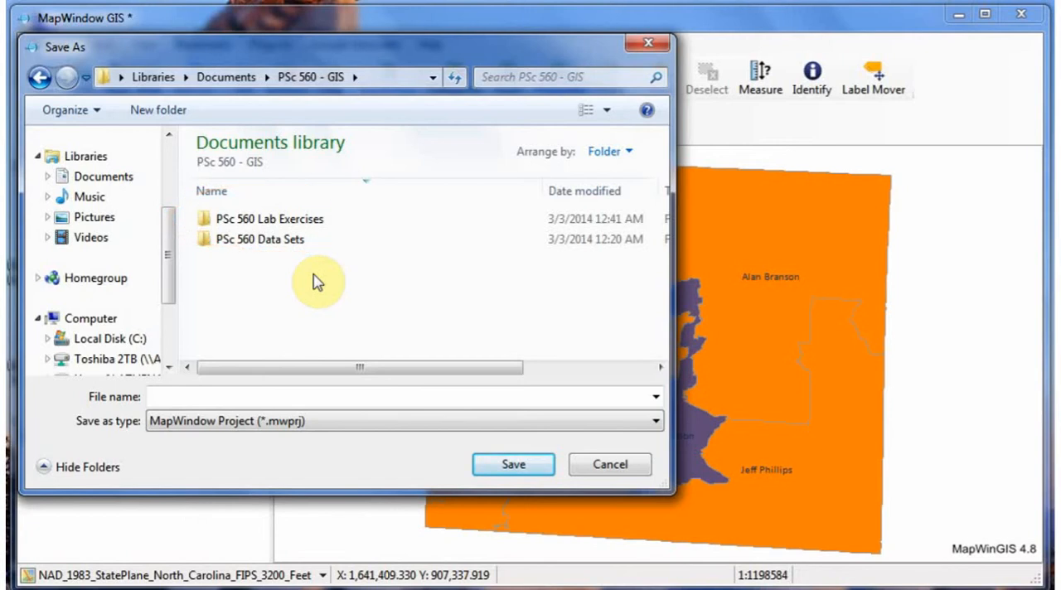
double_click(286, 220)
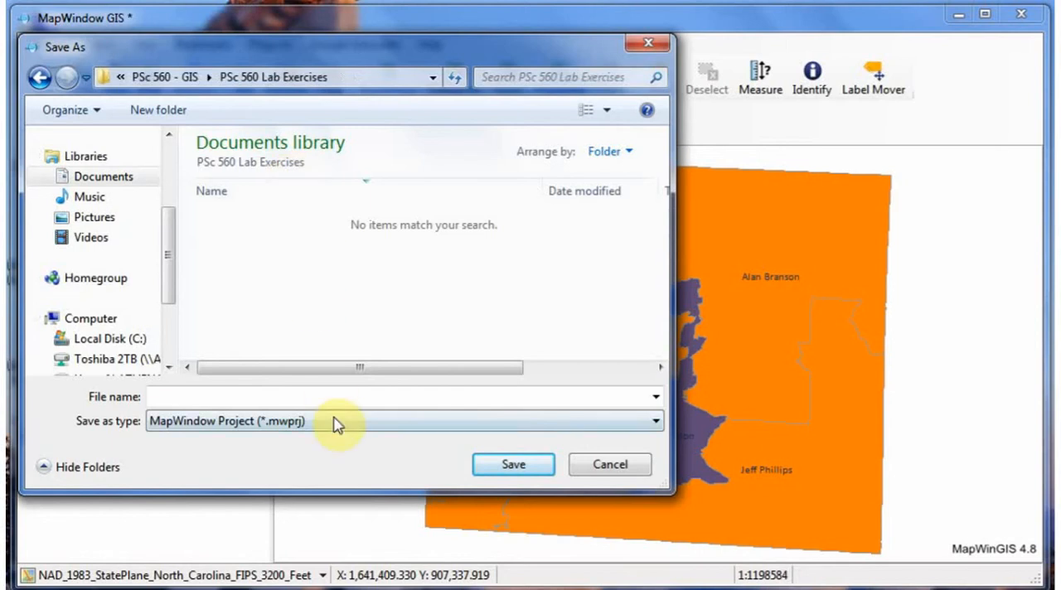
click(286, 398)
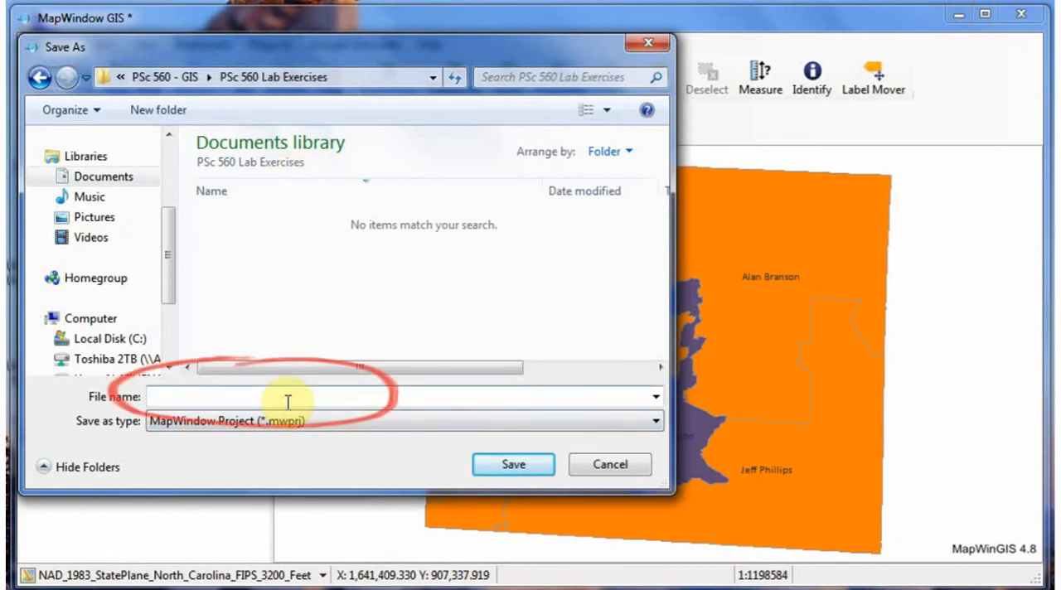
text(Exe)
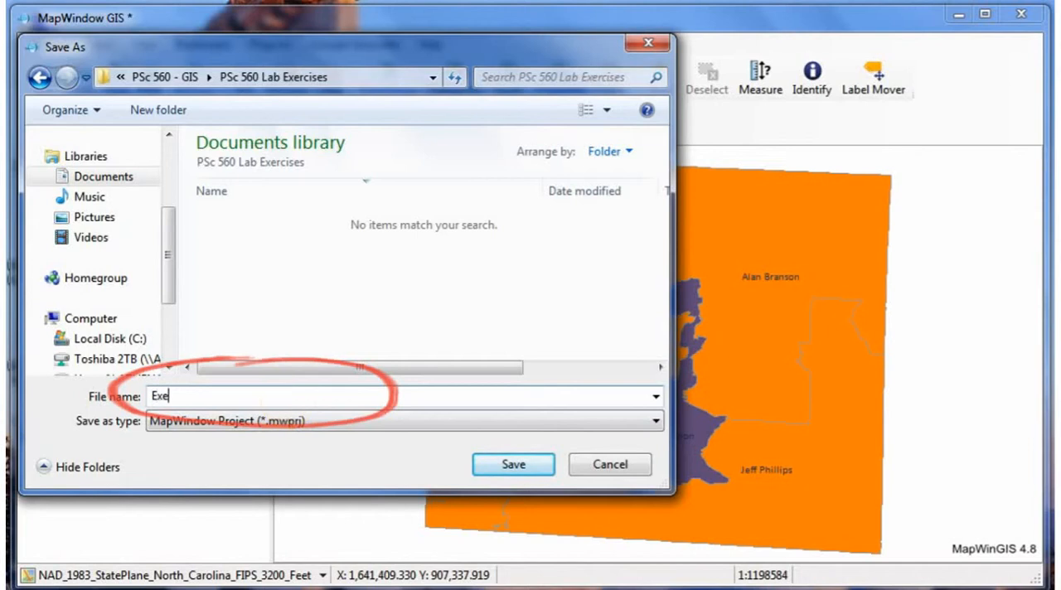
text(rcise 4)
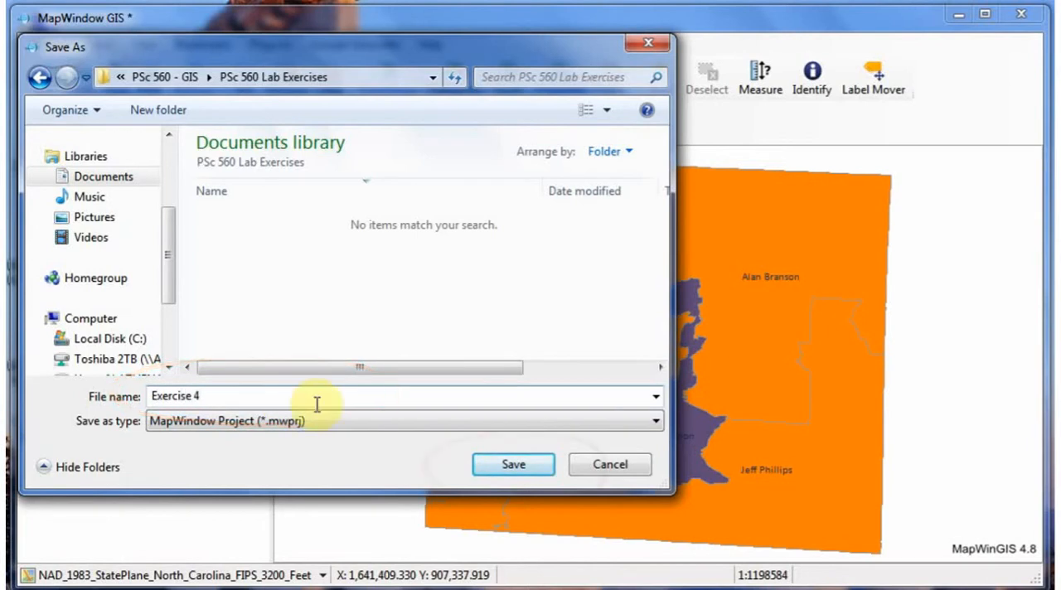
click(520, 465)
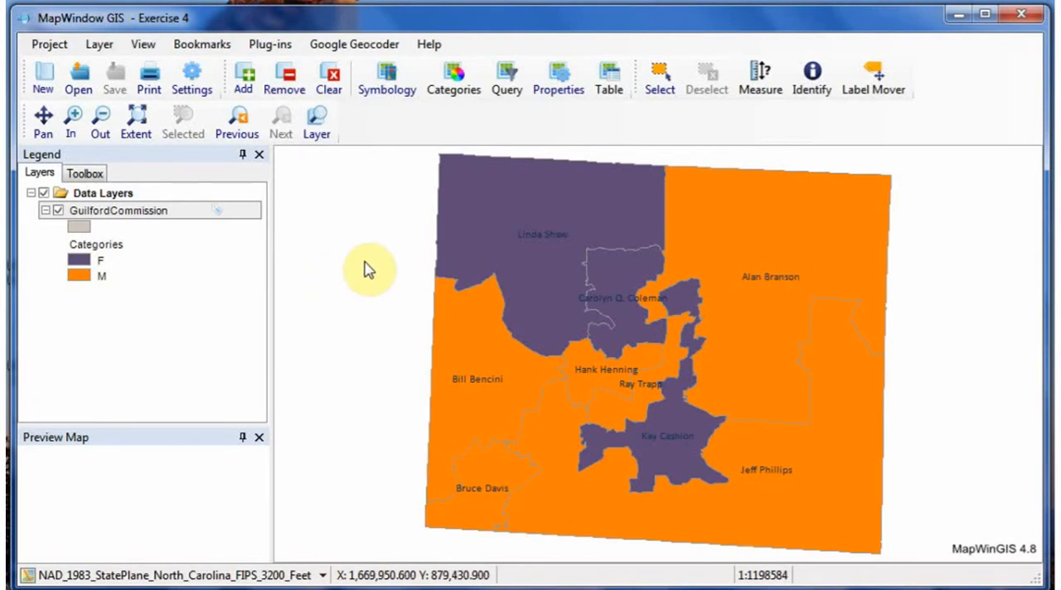
Step: Open the print layout for the map, move its window to the screen's upper-left area and widen it
click(149, 79)
drag(373, 159, 236, 32)
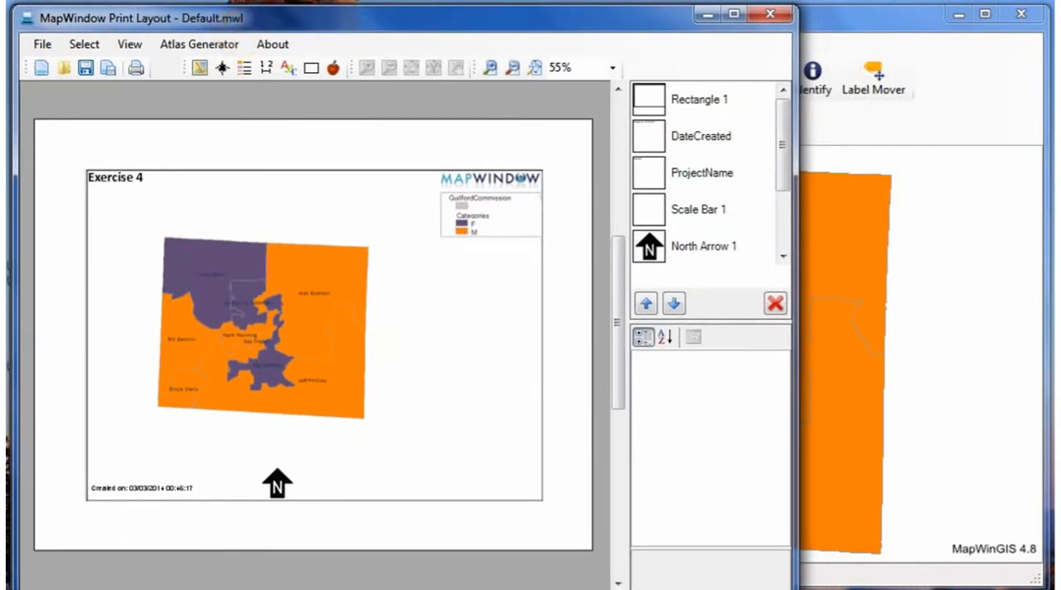
drag(794, 585, 1042, 587)
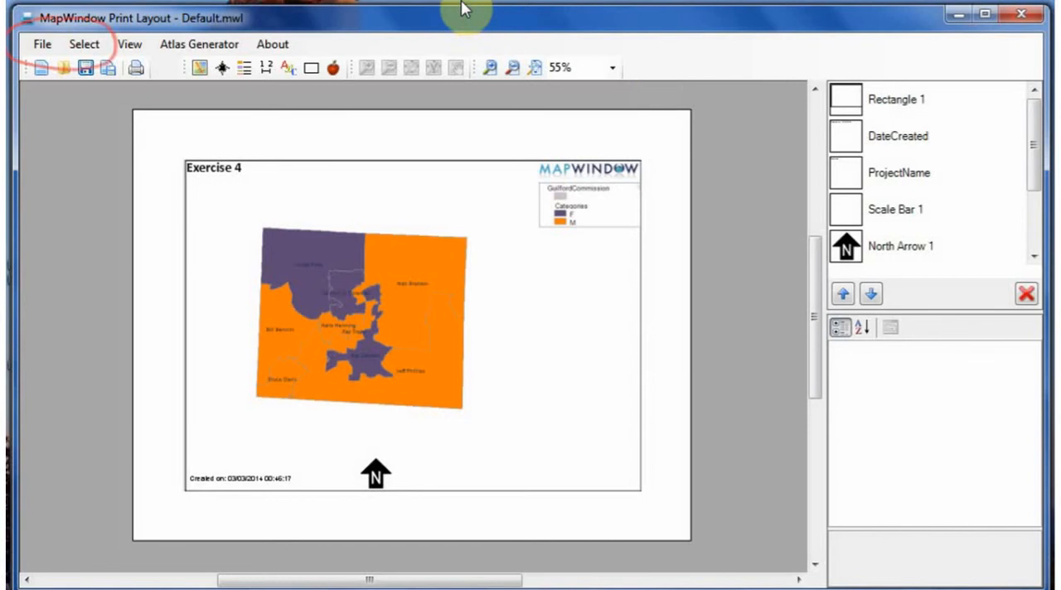
Step: Choose Bullzip PDF Printer as the printer for the layout
click(44, 49)
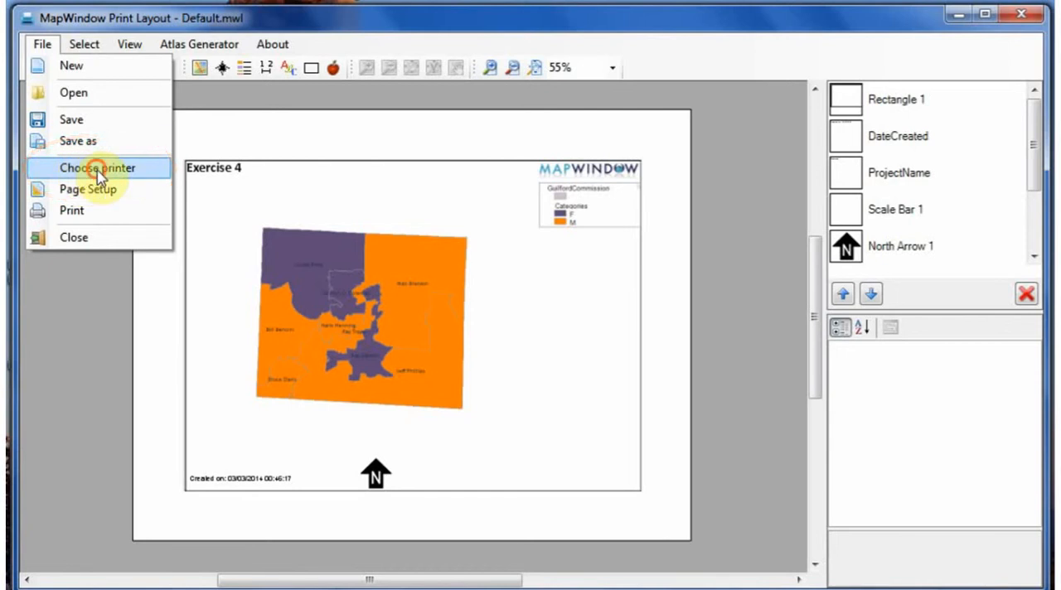
click(96, 169)
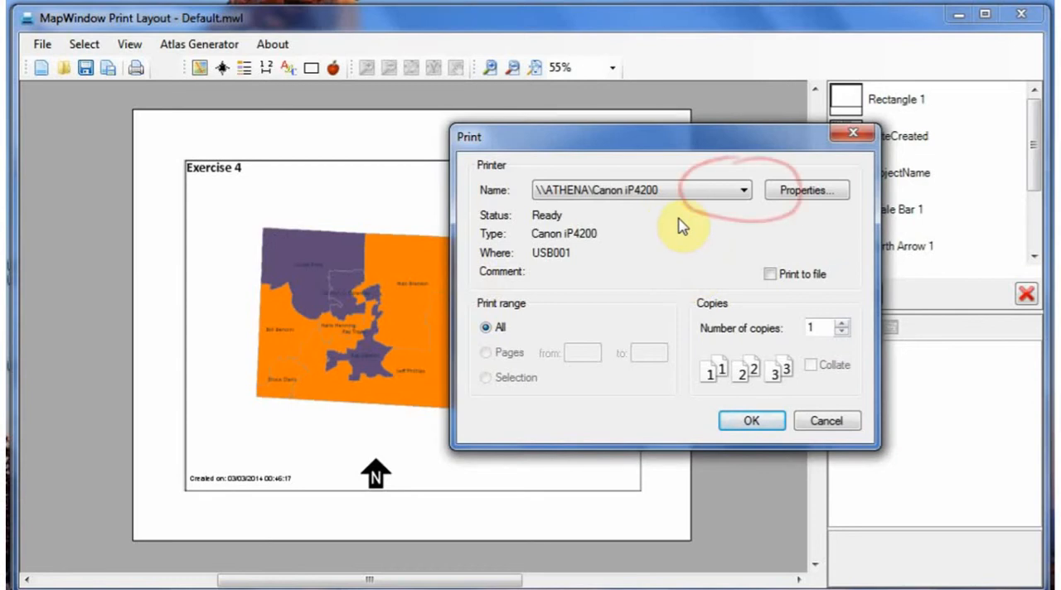
click(745, 192)
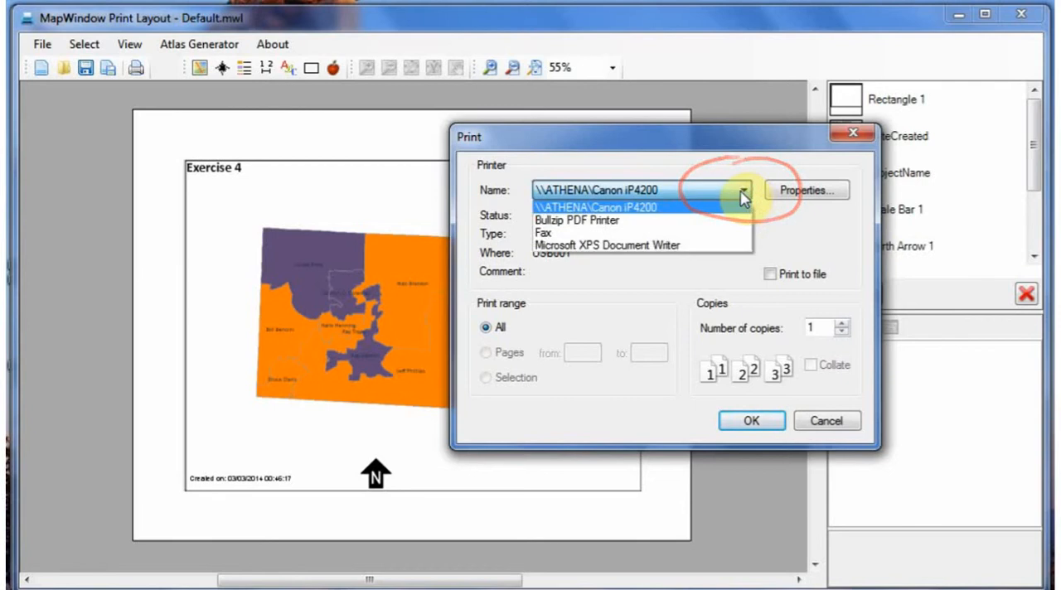
click(611, 221)
click(752, 424)
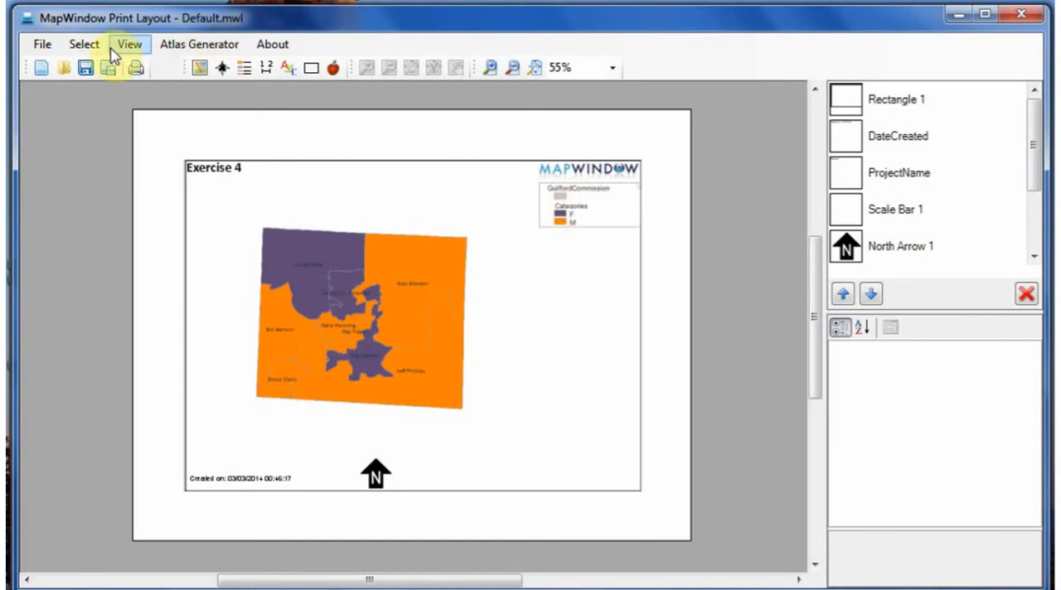
Step: Accept the page setup with Letter paper, Landscape orientation and 1.00 margins on all four sides
click(43, 45)
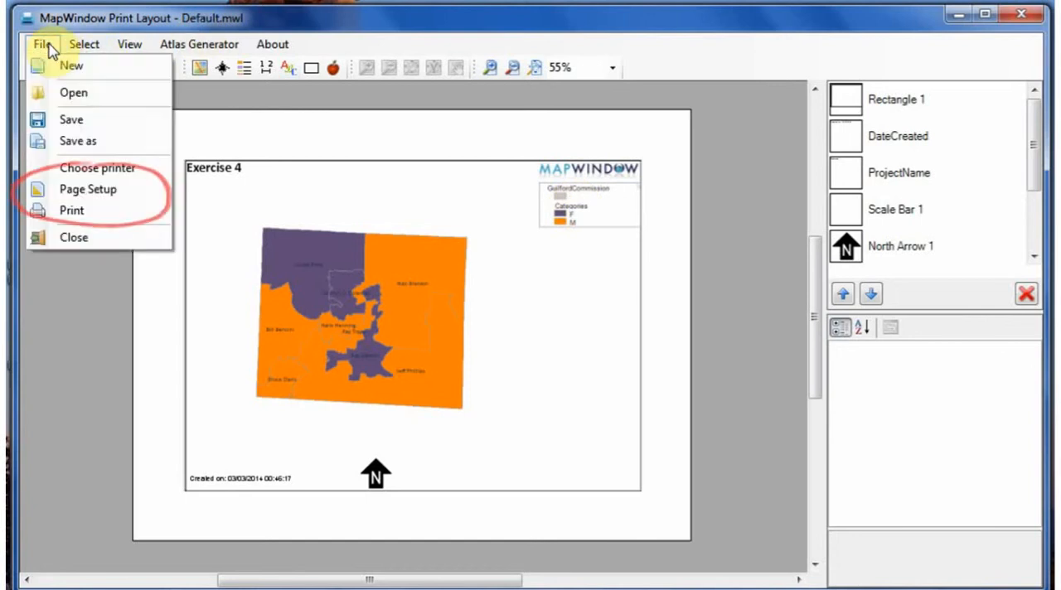
click(71, 195)
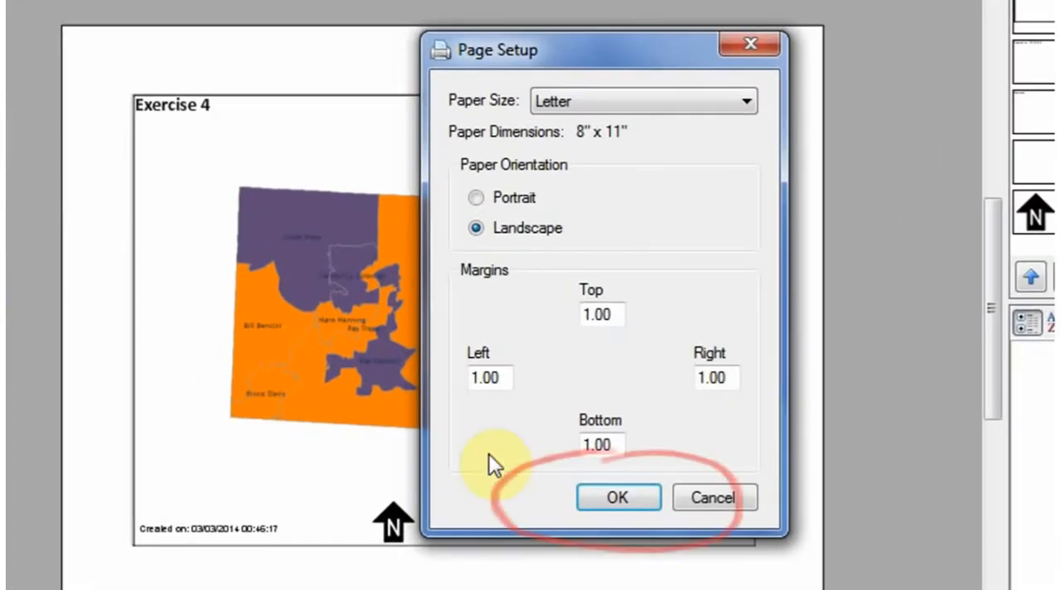
click(634, 499)
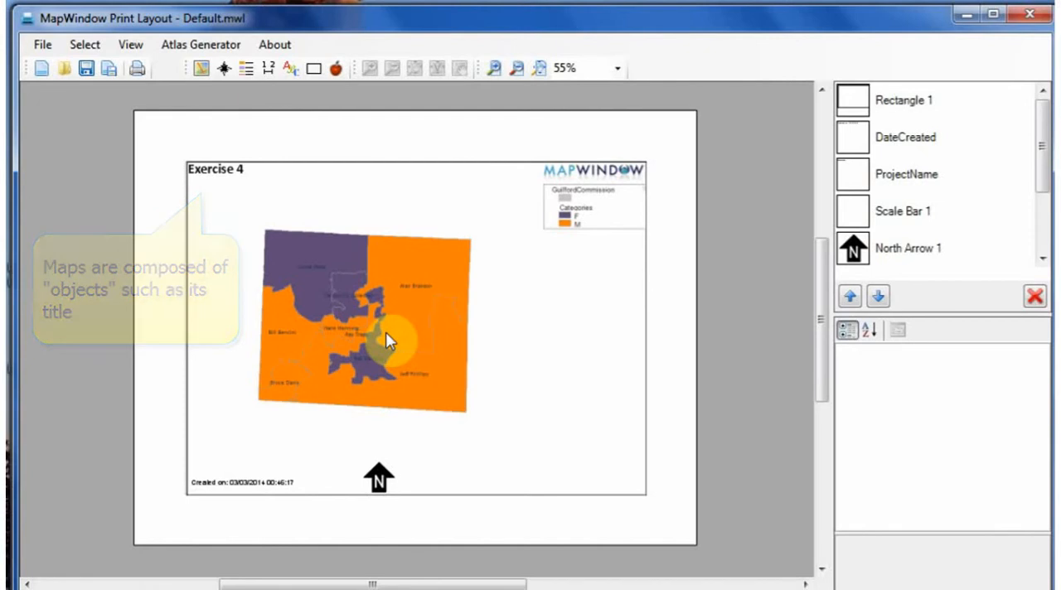
Step: Change the style of the layout's north arrow to ArrowN
mouse_move(1044, 130)
mouse_down()
mouse_move(1045, 205)
mouse_move(1049, 131)
mouse_up()
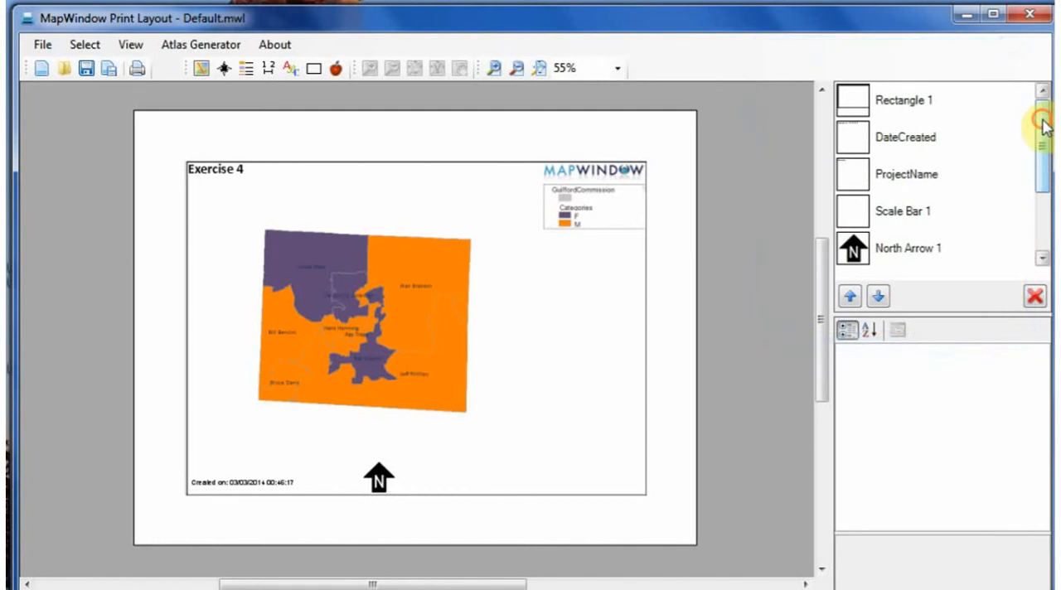
drag(1042, 120, 1046, 176)
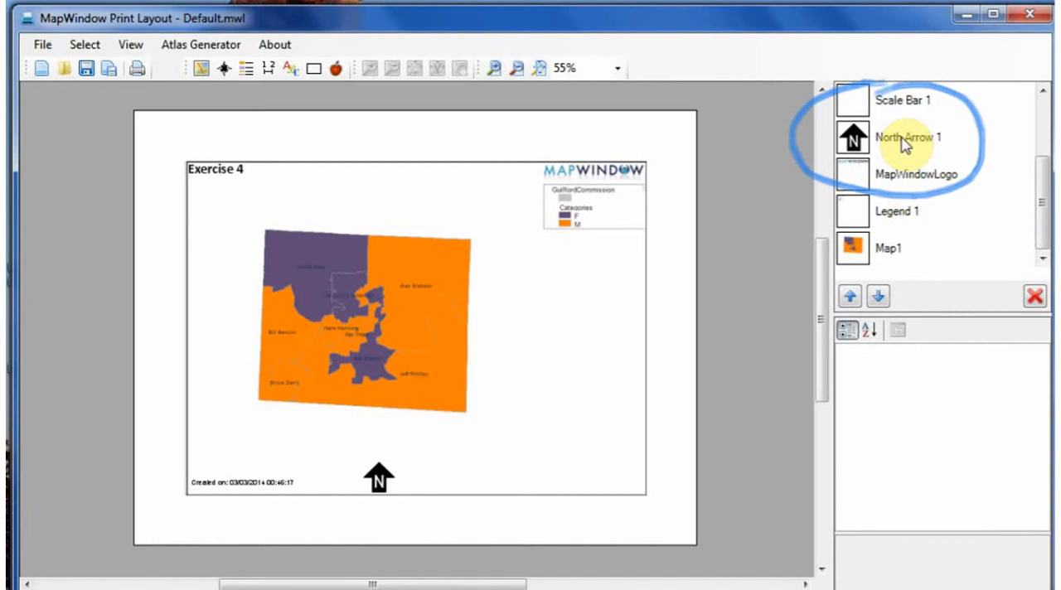
click(862, 146)
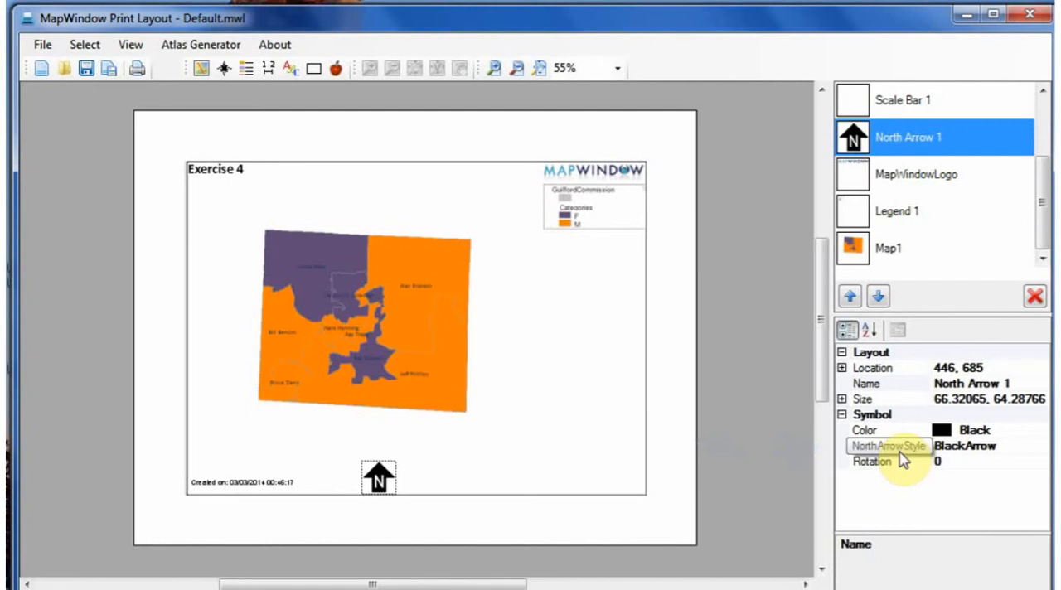
click(1036, 452)
click(1040, 451)
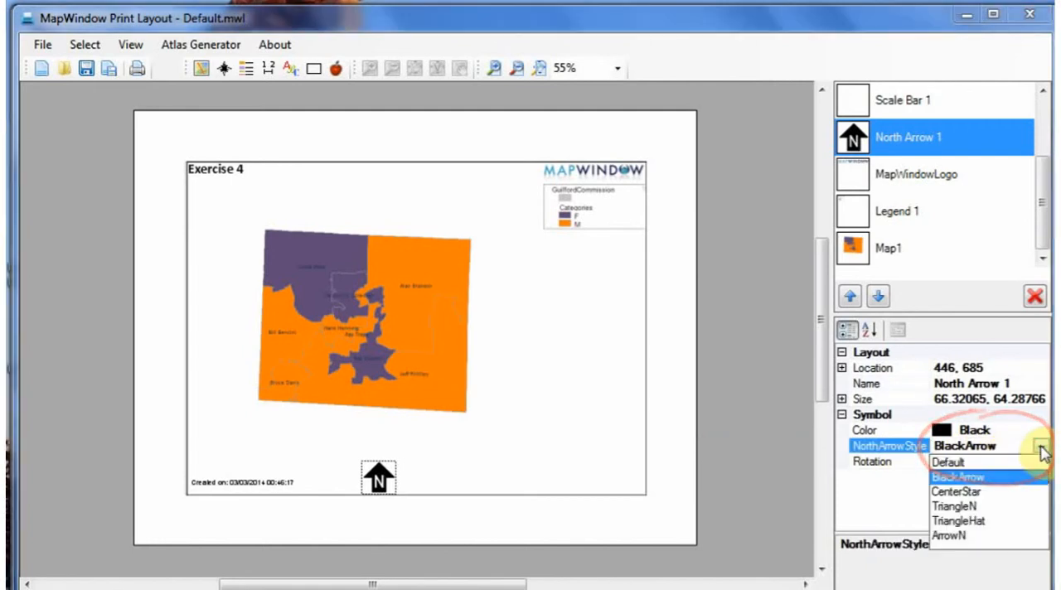
click(949, 535)
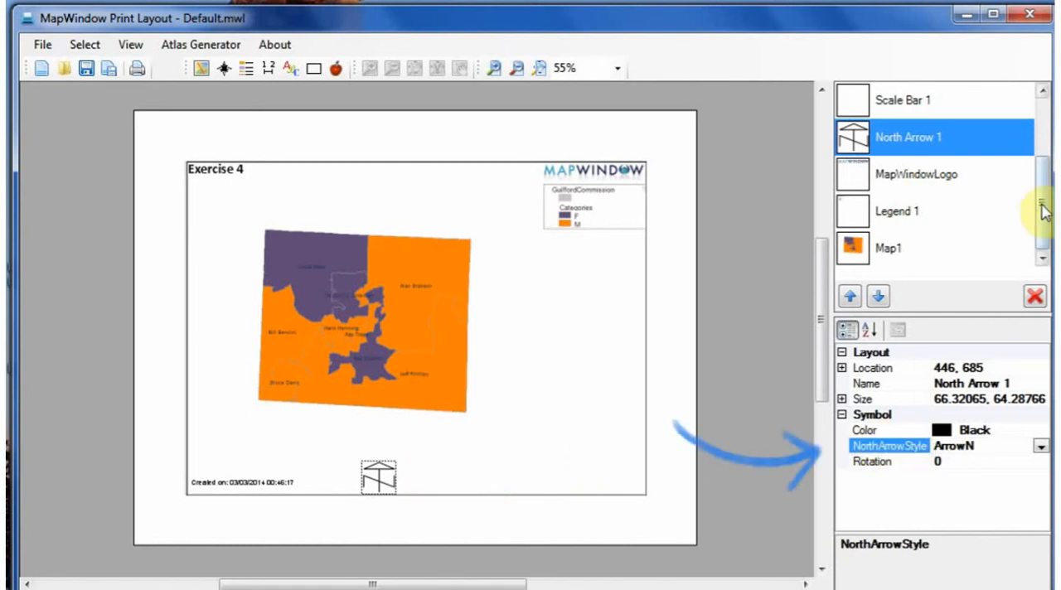
Step: Change the text of the ProjectName title to "PSc 560 My First Map"
drag(1042, 211, 1043, 147)
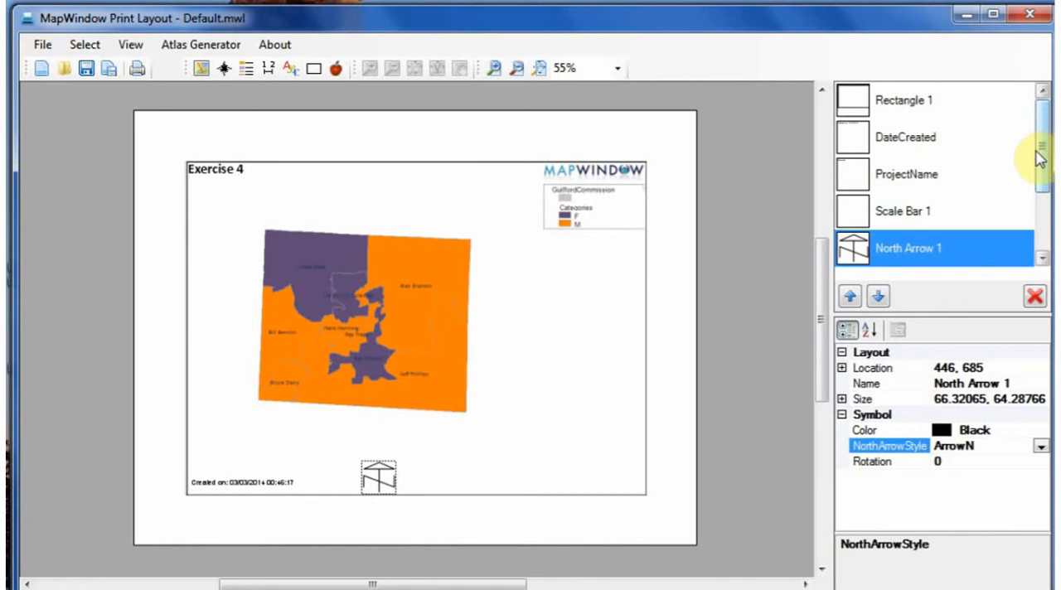
click(906, 175)
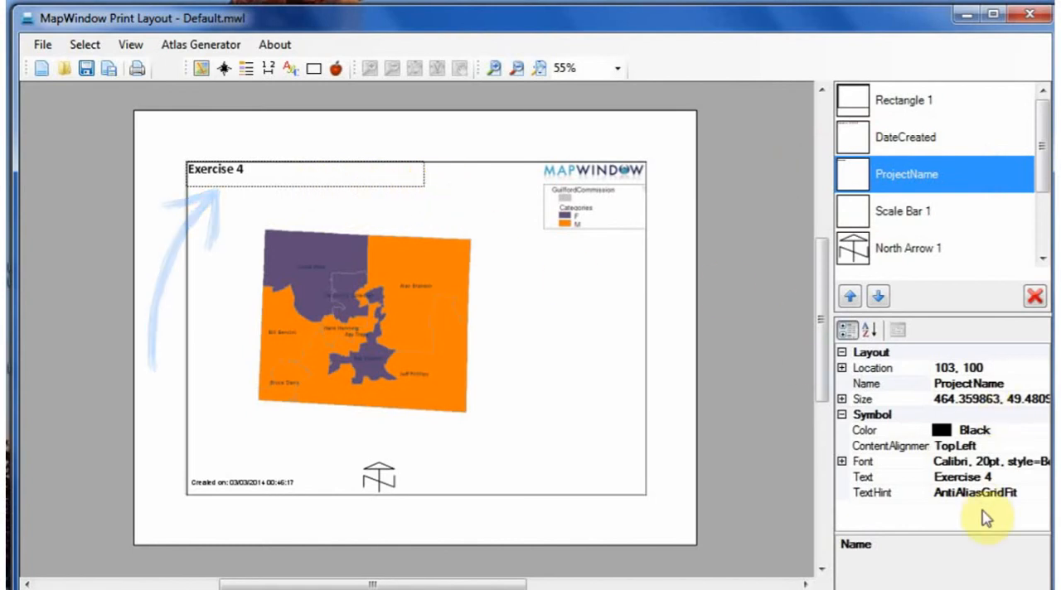
click(965, 477)
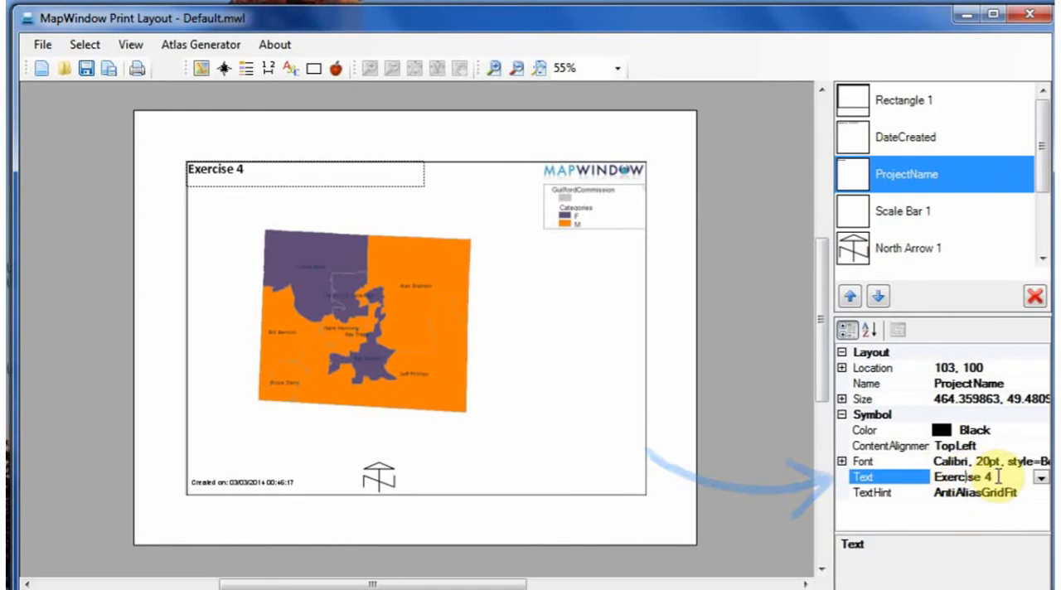
drag(999, 475, 928, 480)
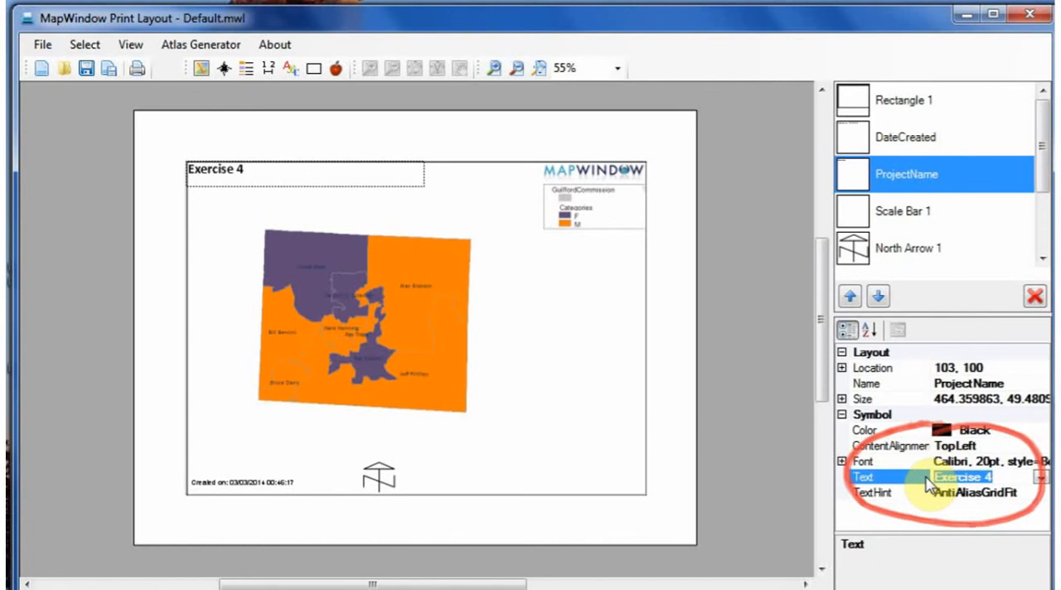
text(P)
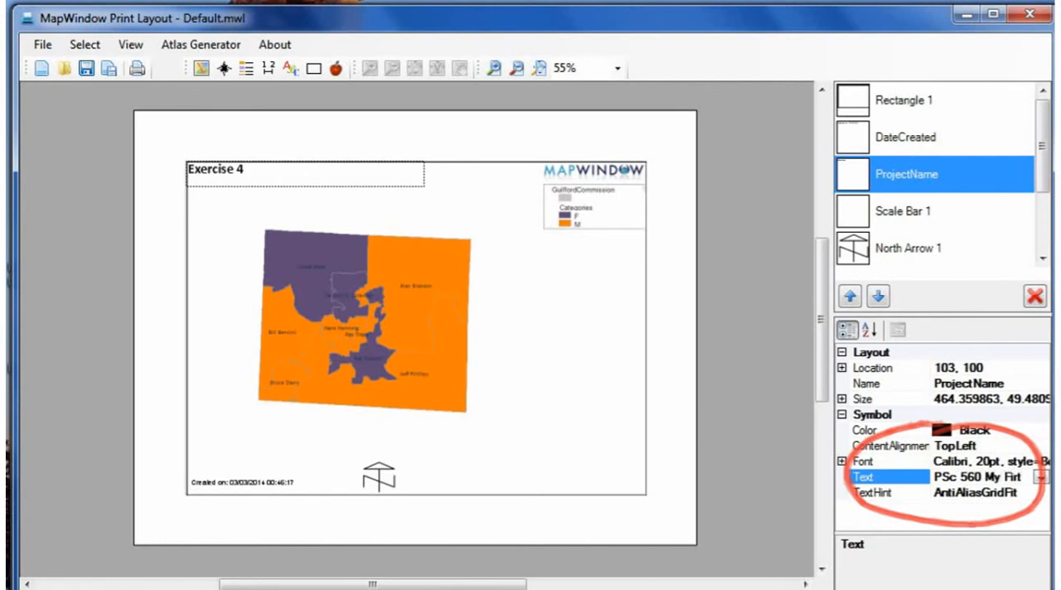
text(Sc 560 My First Map)
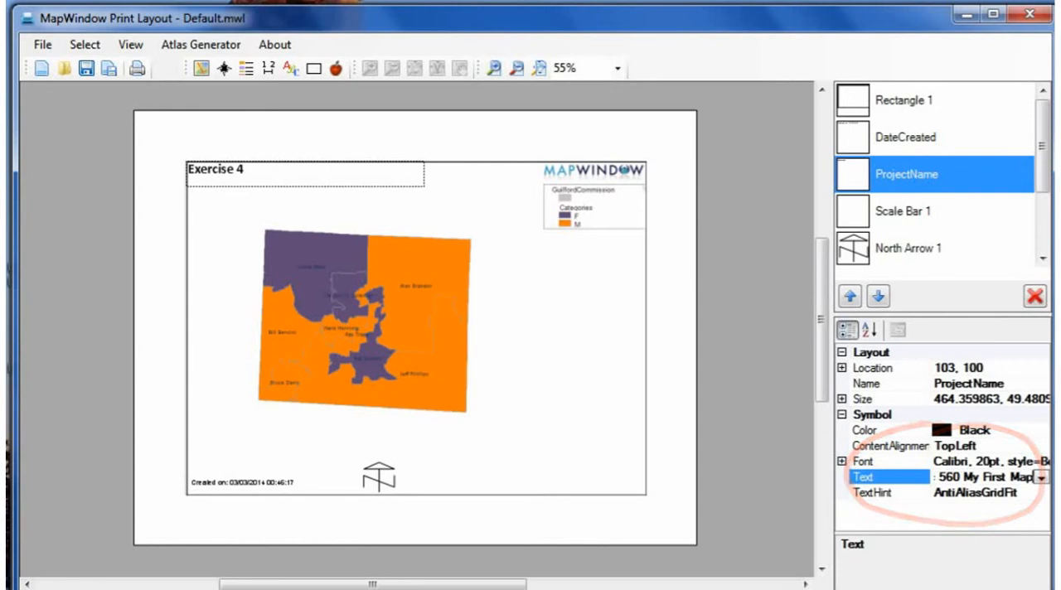
click(928, 485)
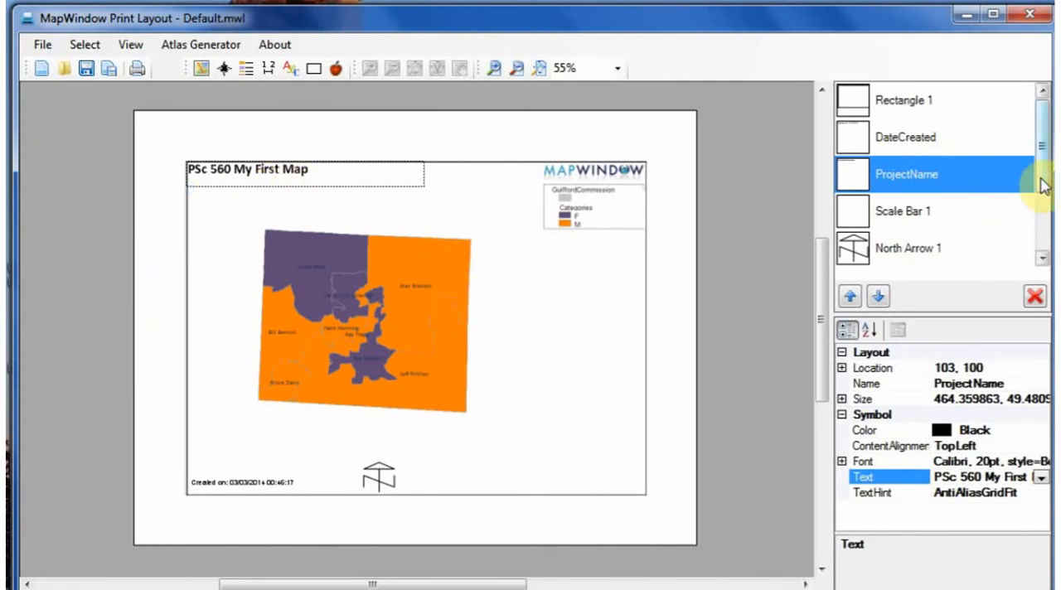
Step: Zoom in on the Map1 object so the county map nearly fills its frame
scroll(1046, 192, down, 3)
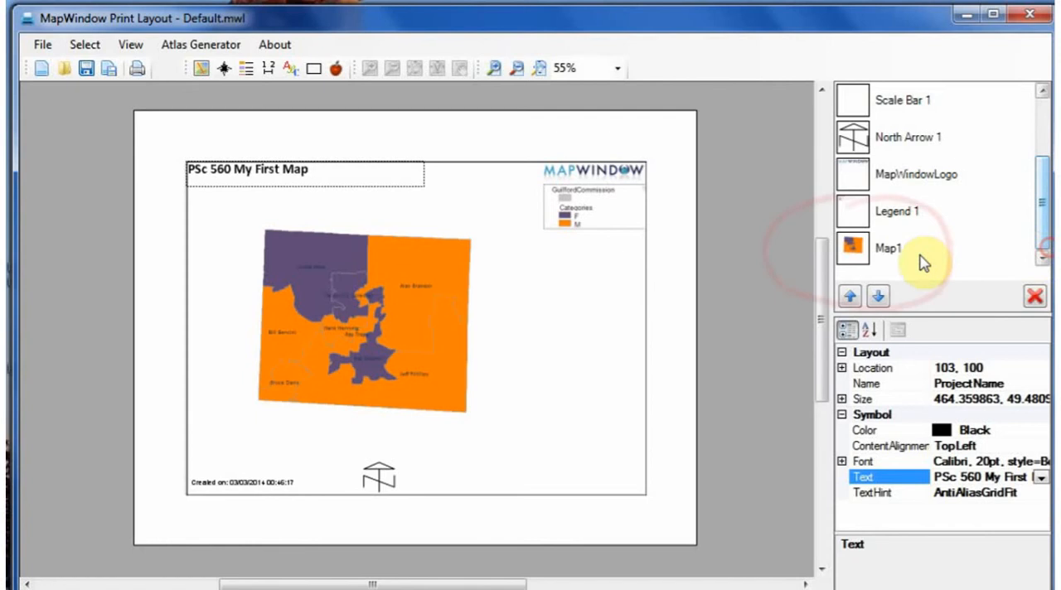
click(853, 249)
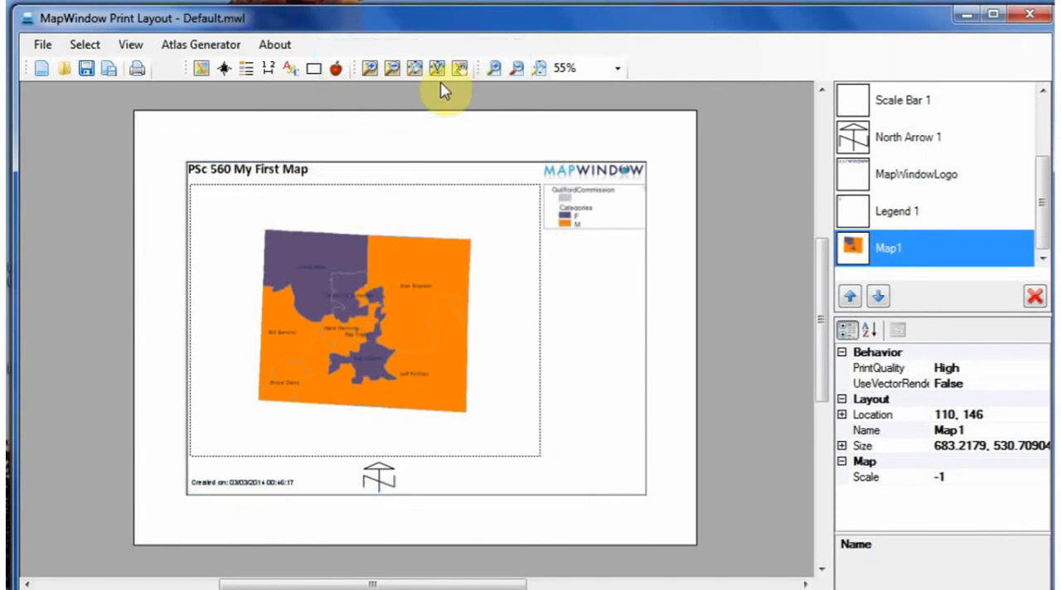
click(370, 73)
click(370, 73)
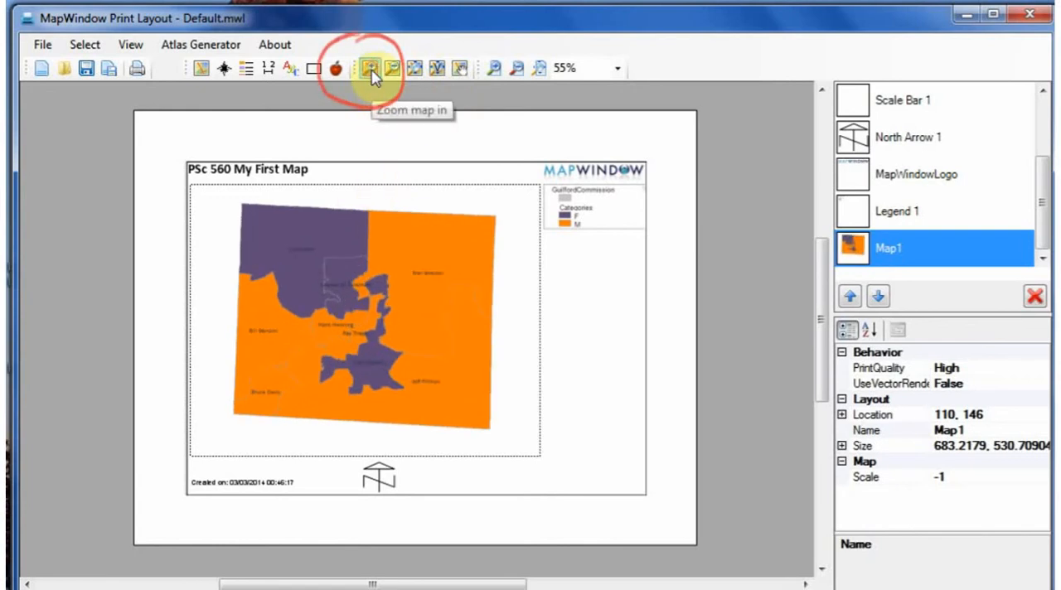
click(370, 73)
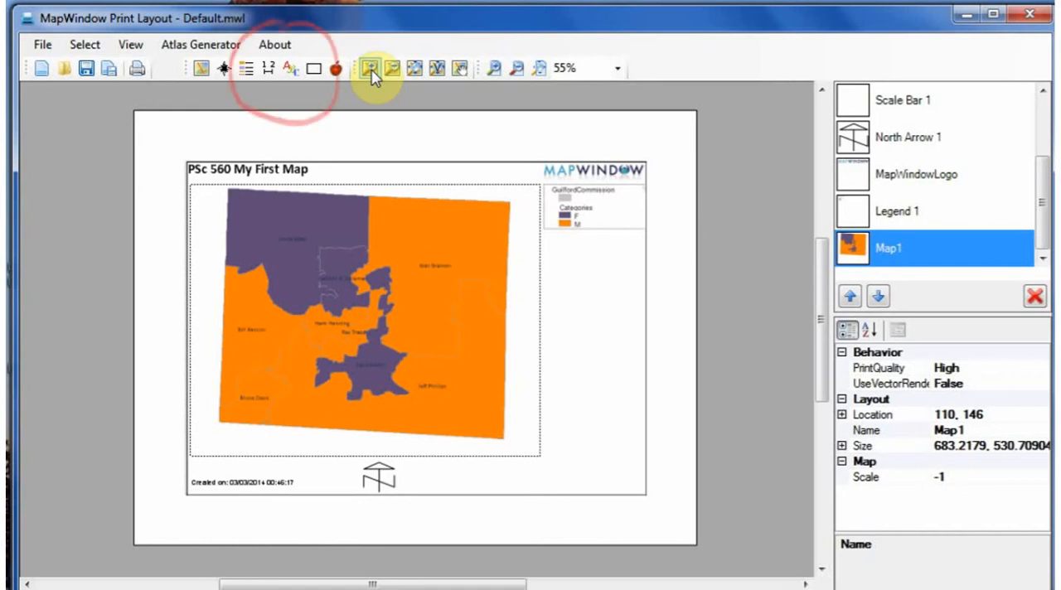
Step: Insert a text box in the layout's lower-right corner and resize it to about 230 by 107 so it fits inside the frame
click(290, 72)
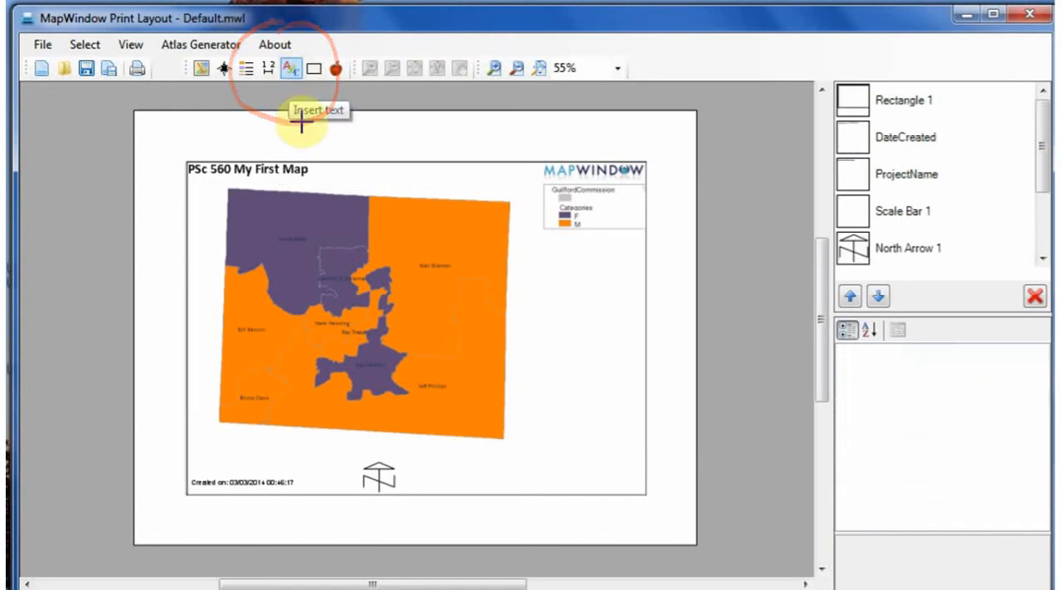
click(550, 431)
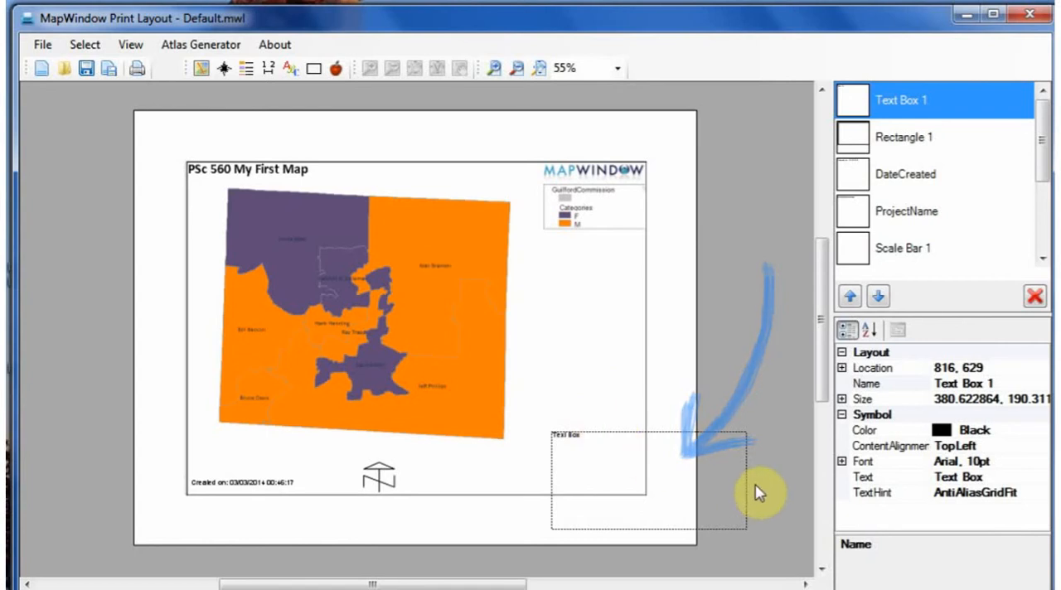
drag(746, 483, 635, 495)
drag(603, 527, 611, 487)
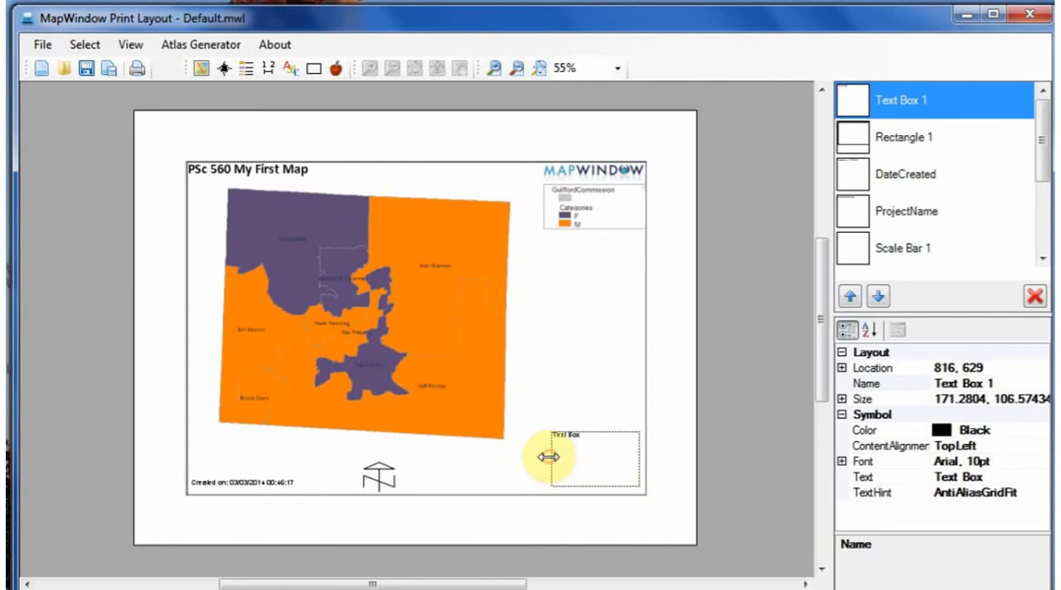
drag(549, 457, 519, 457)
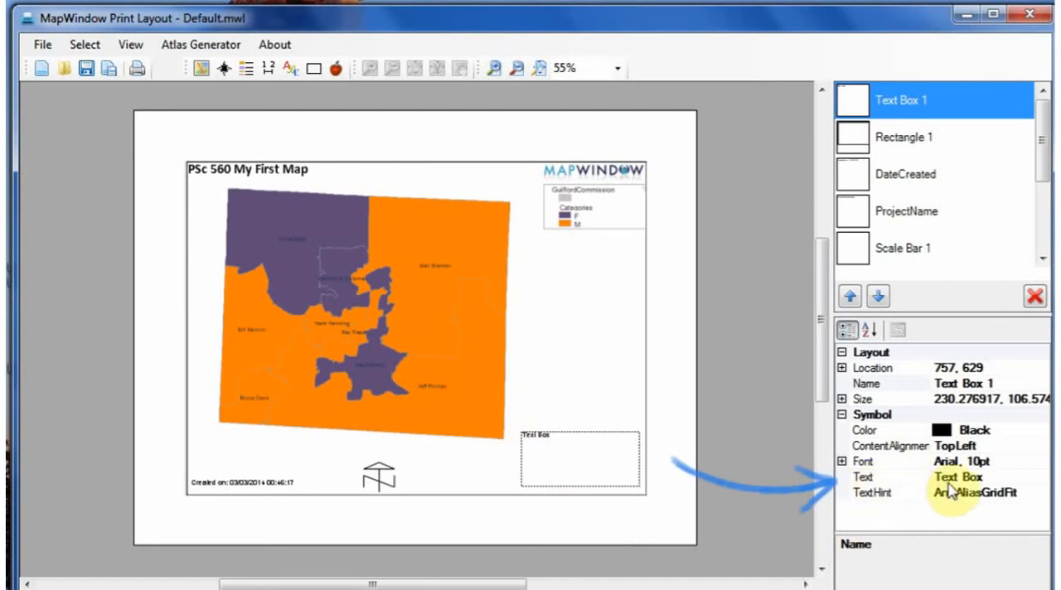
Step: Replace the new text box's placeholder text with the map author's full name
click(988, 476)
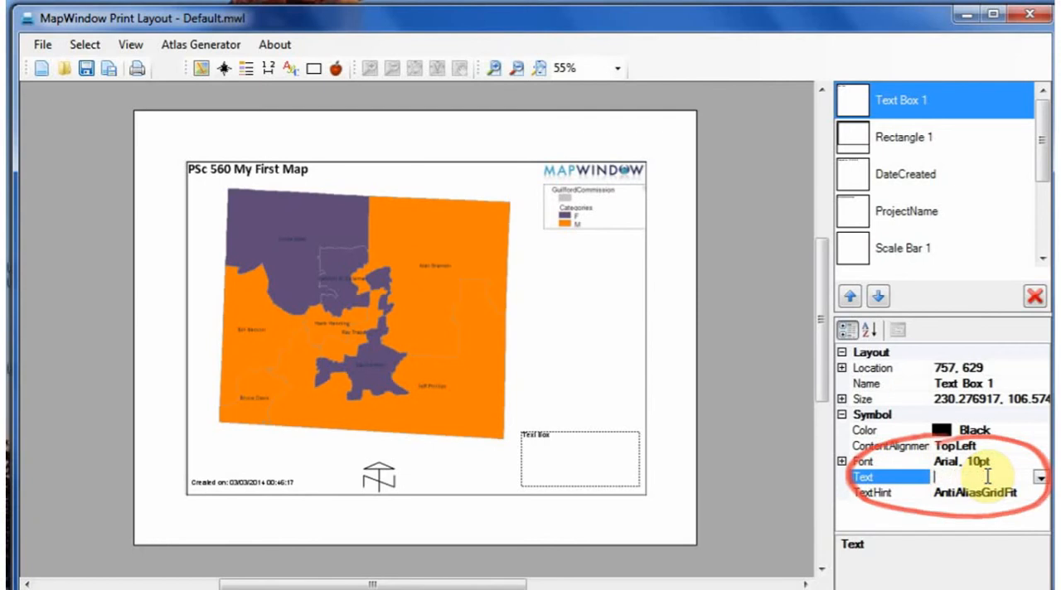
text(Steve S)
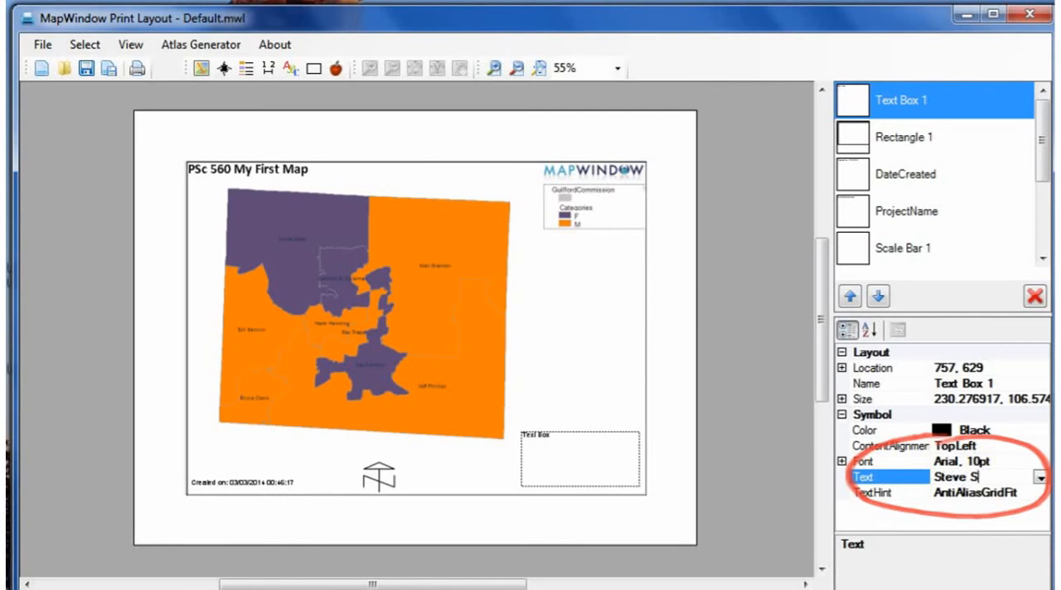
text(herman)
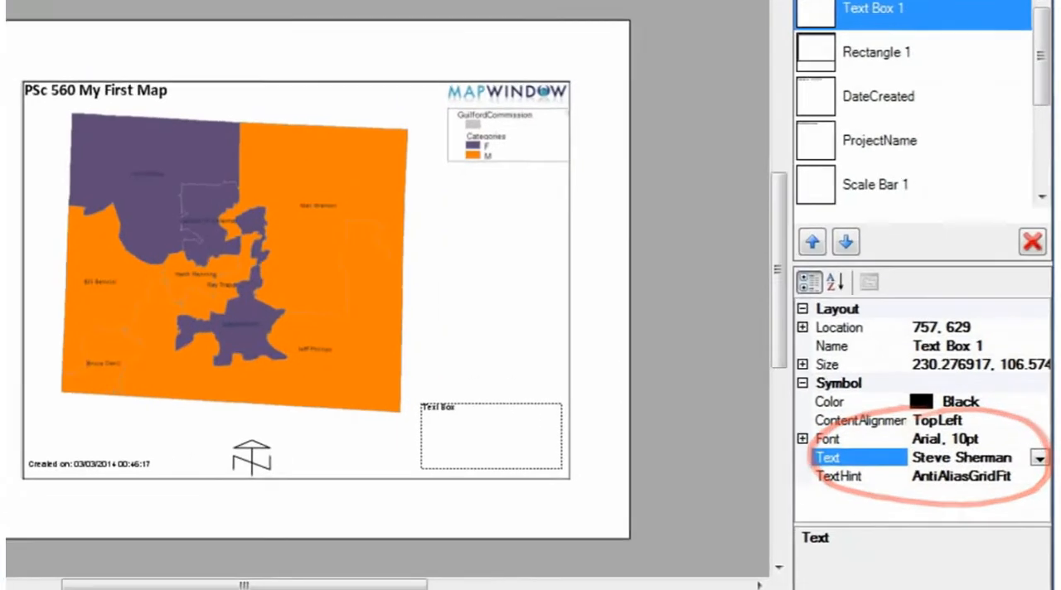
click(961, 485)
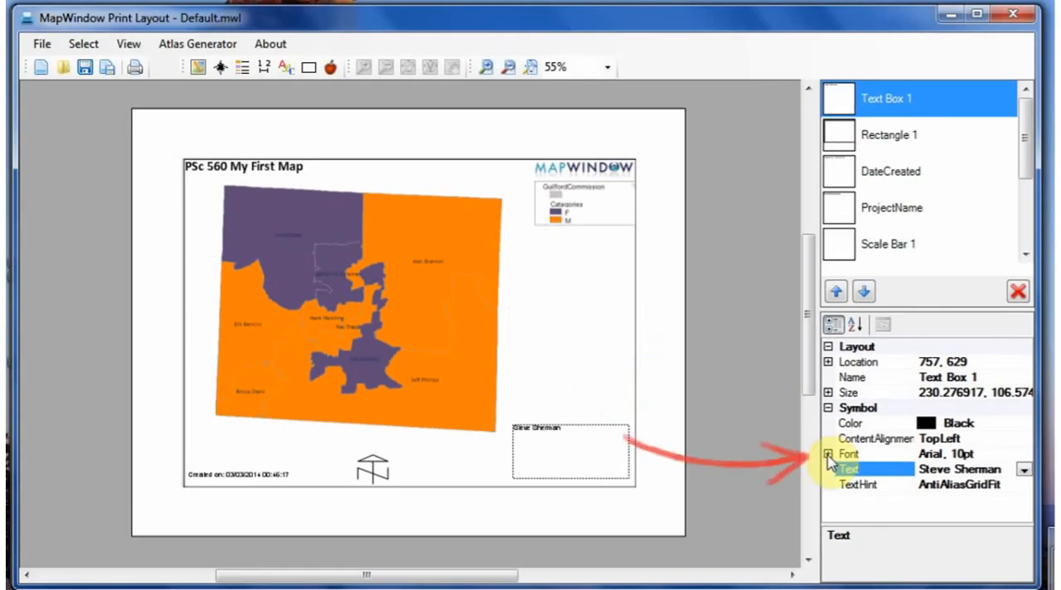
Step: Set the text box font to Comic Sans MS, size 16, and reduce the box height to about 40 by lowering its upper edge
click(827, 454)
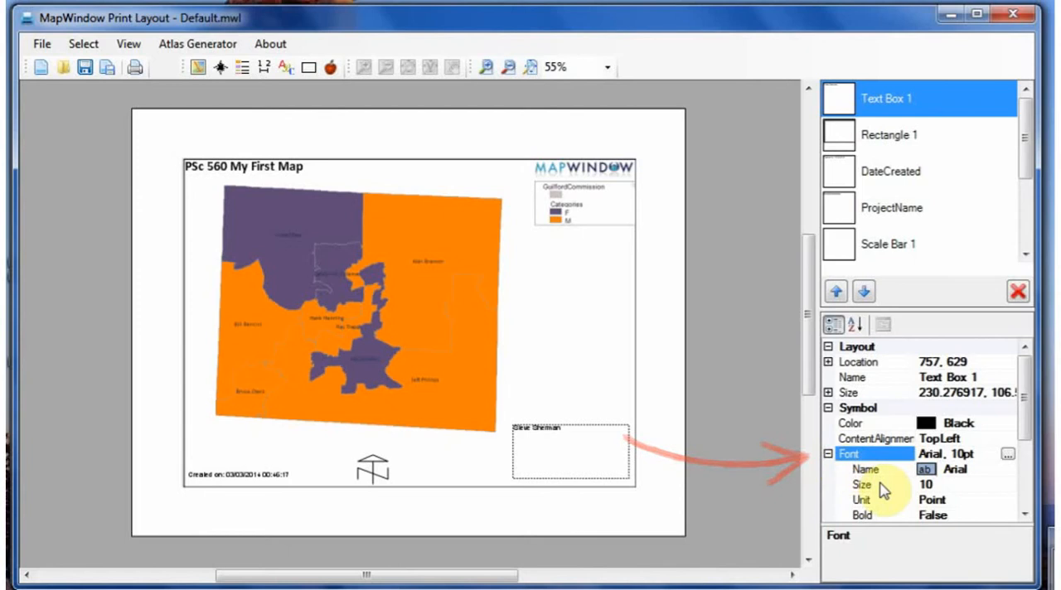
click(1006, 455)
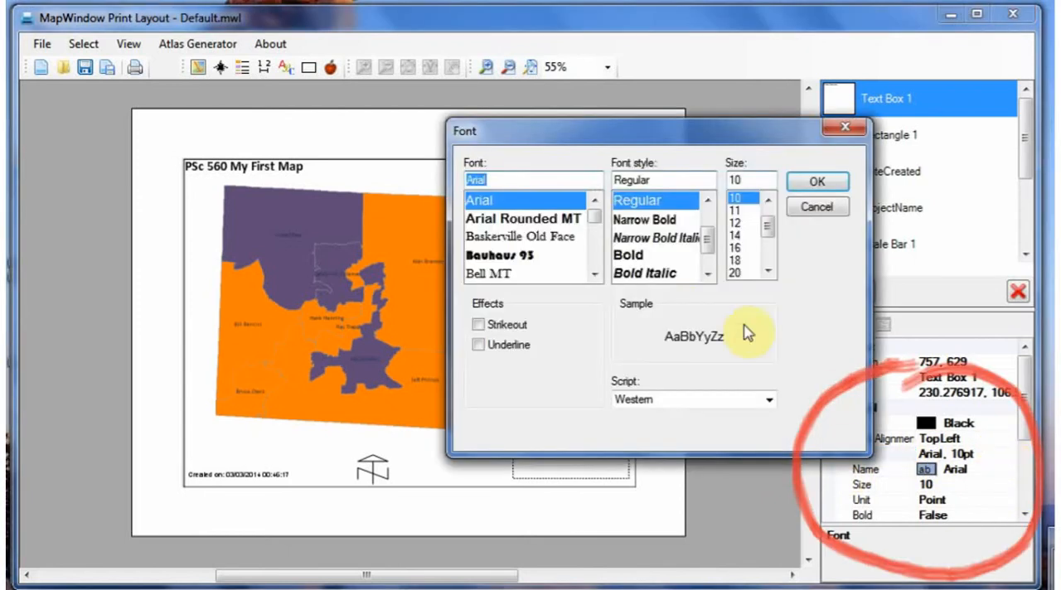
drag(596, 217, 594, 224)
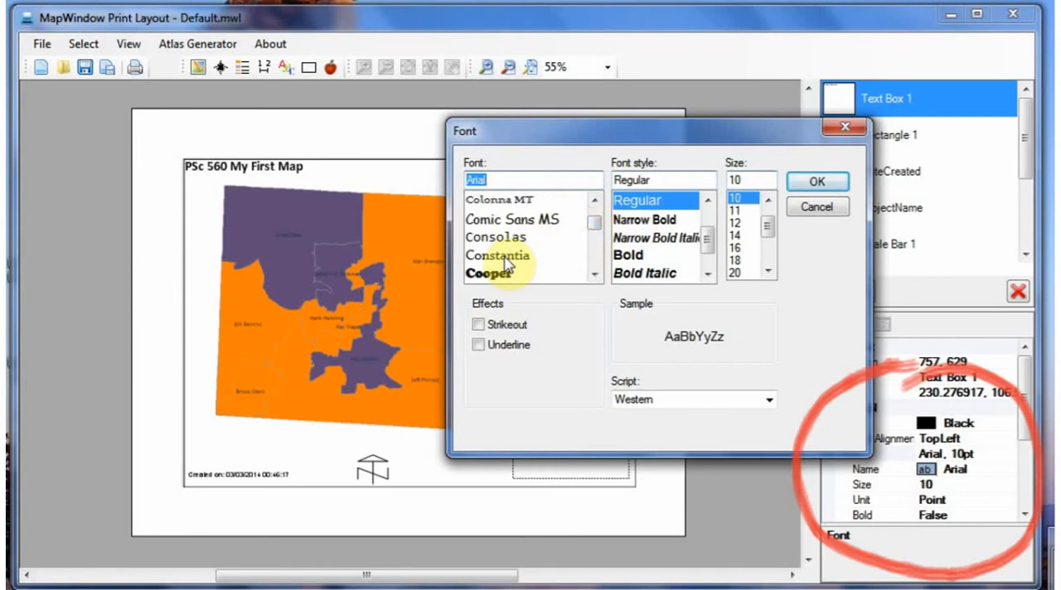
click(512, 220)
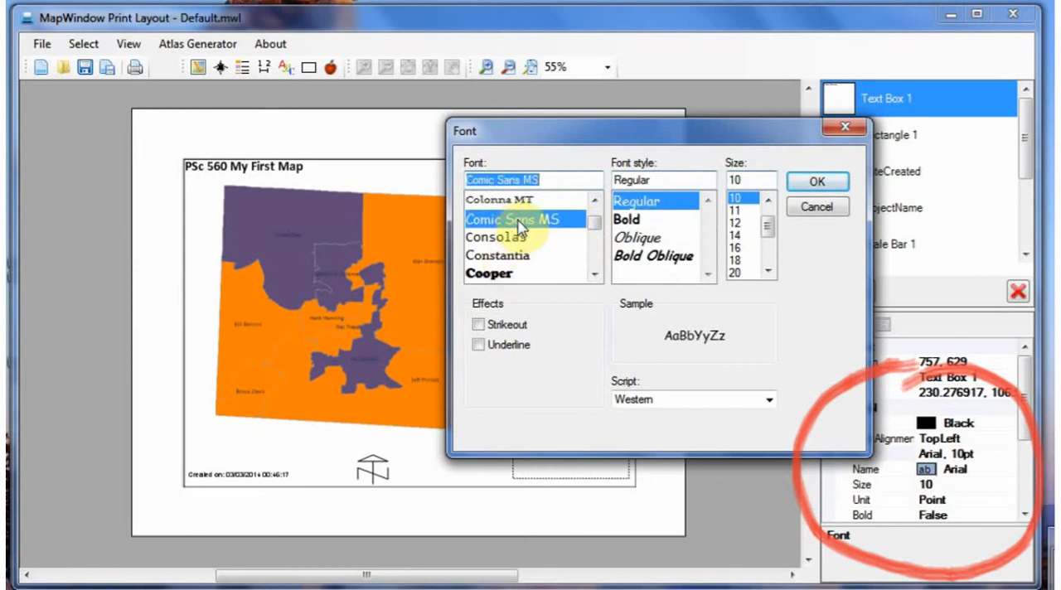
click(736, 248)
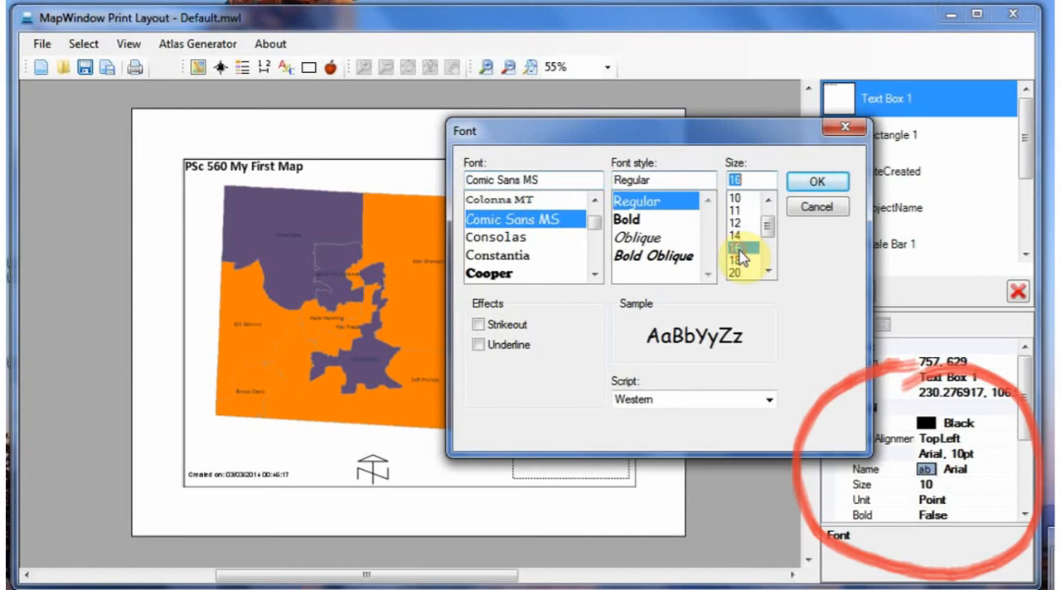
click(812, 184)
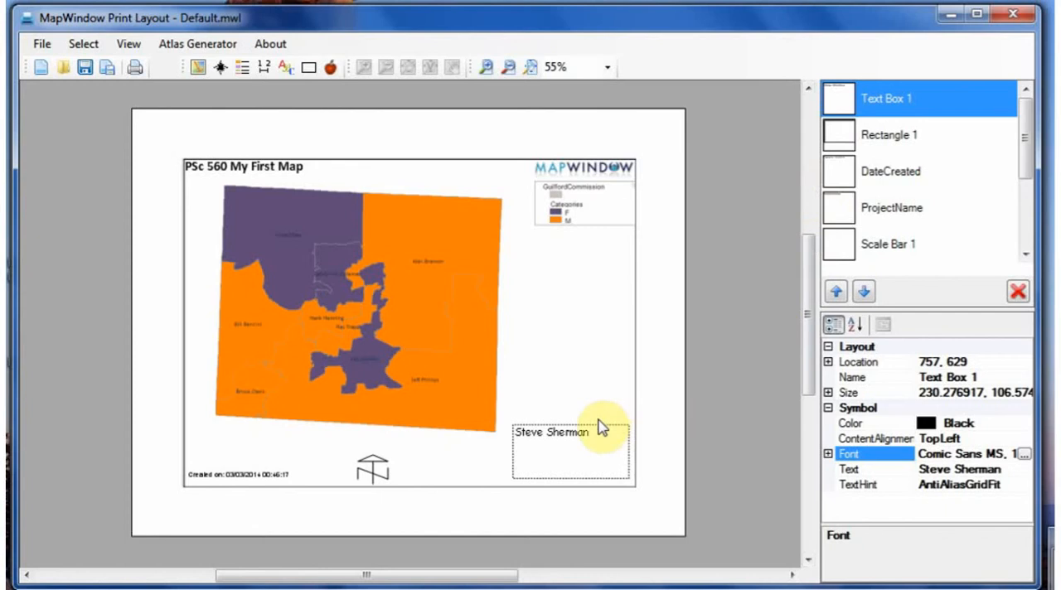
drag(602, 424, 595, 458)
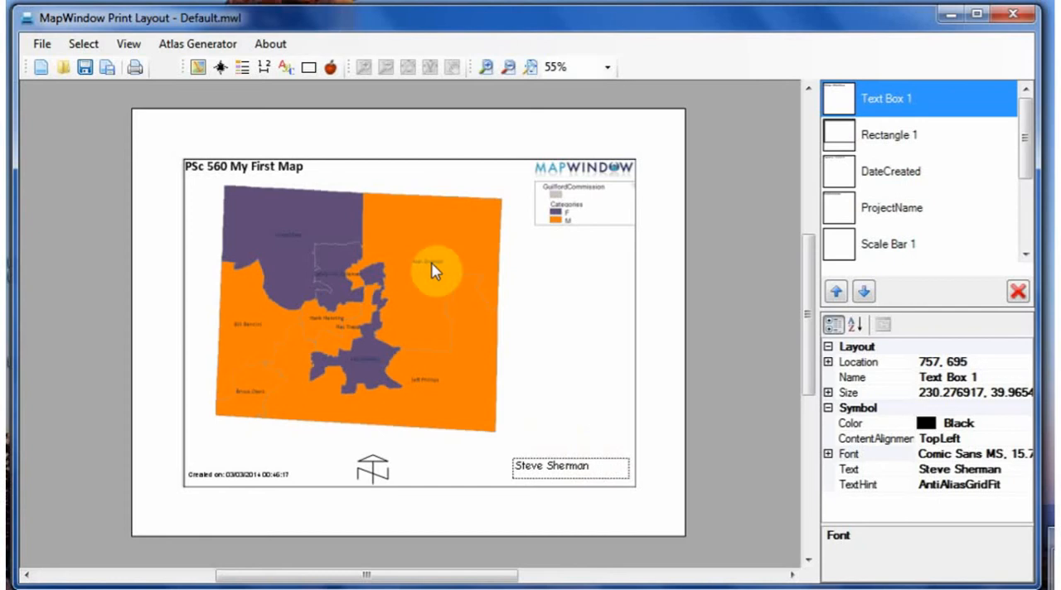
click(48, 50)
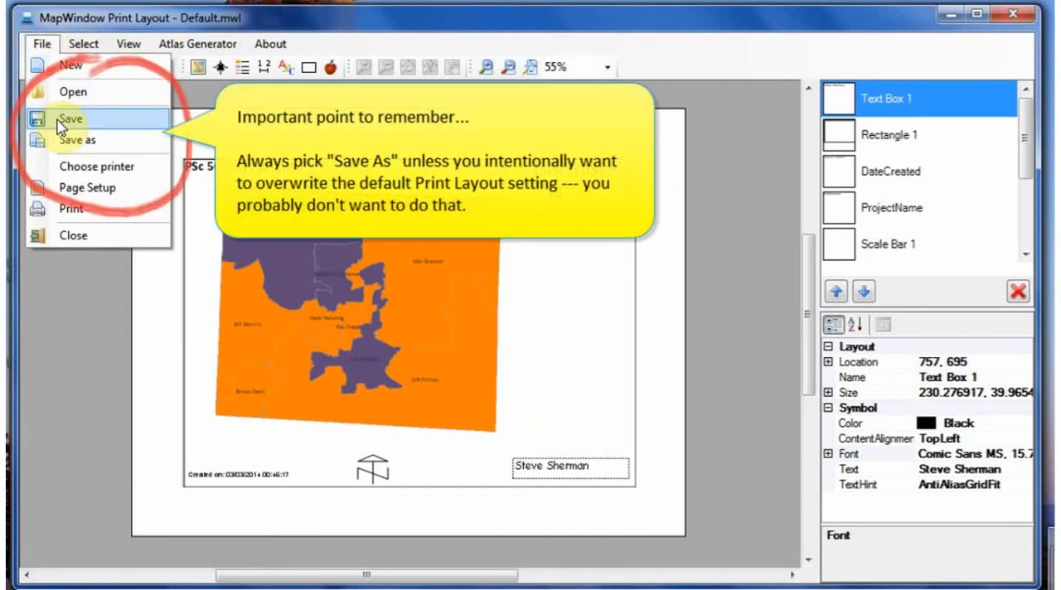
mouse_move(174, 41)
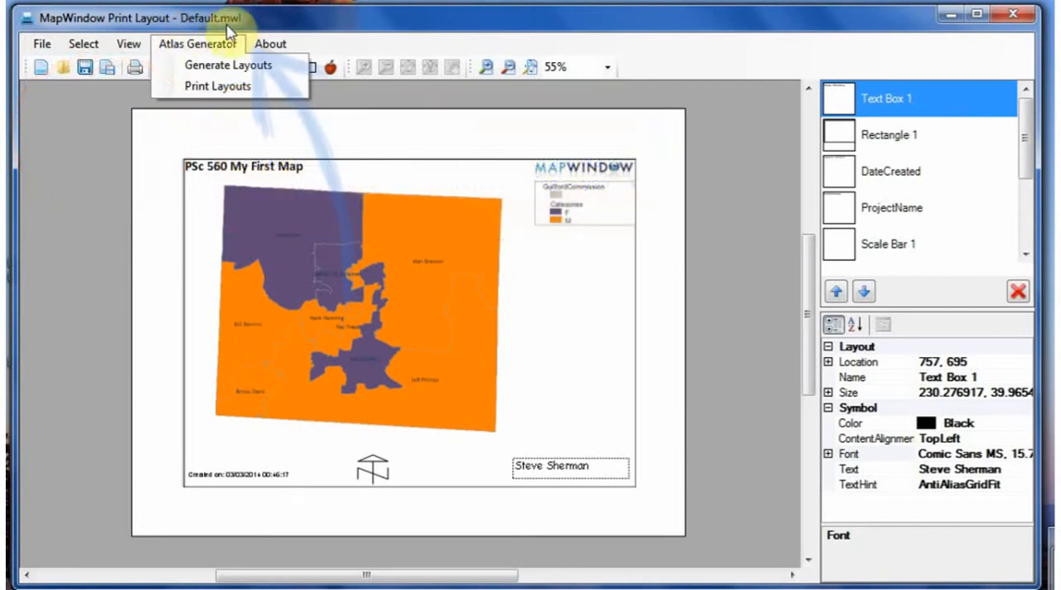
click(281, 21)
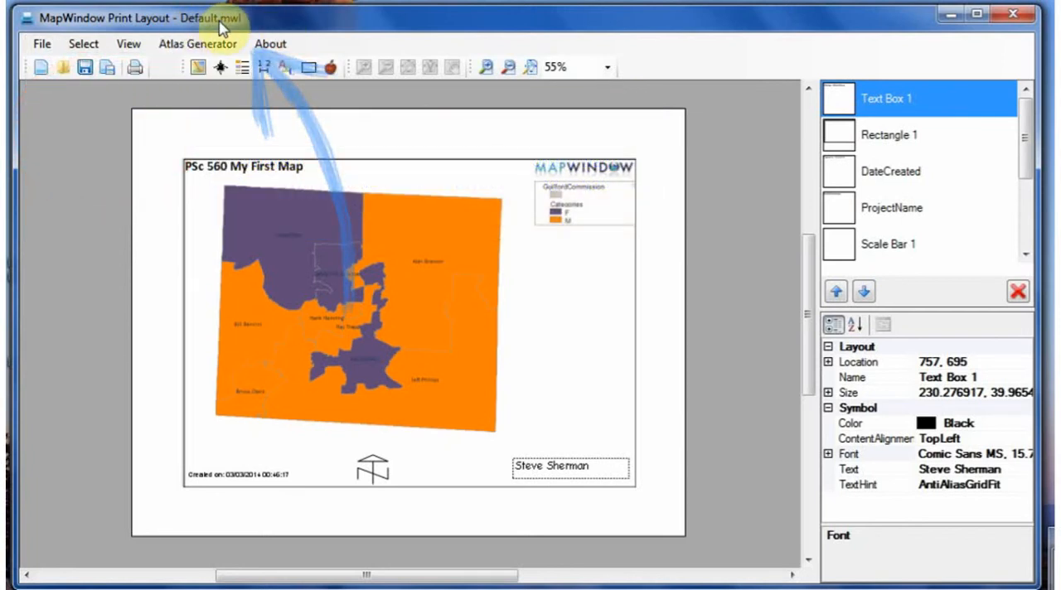
Step: Save the print layout under the new name Exercise 4 in the PSc 560 Lab Exercises folder as a MapWindow Layout File
click(38, 46)
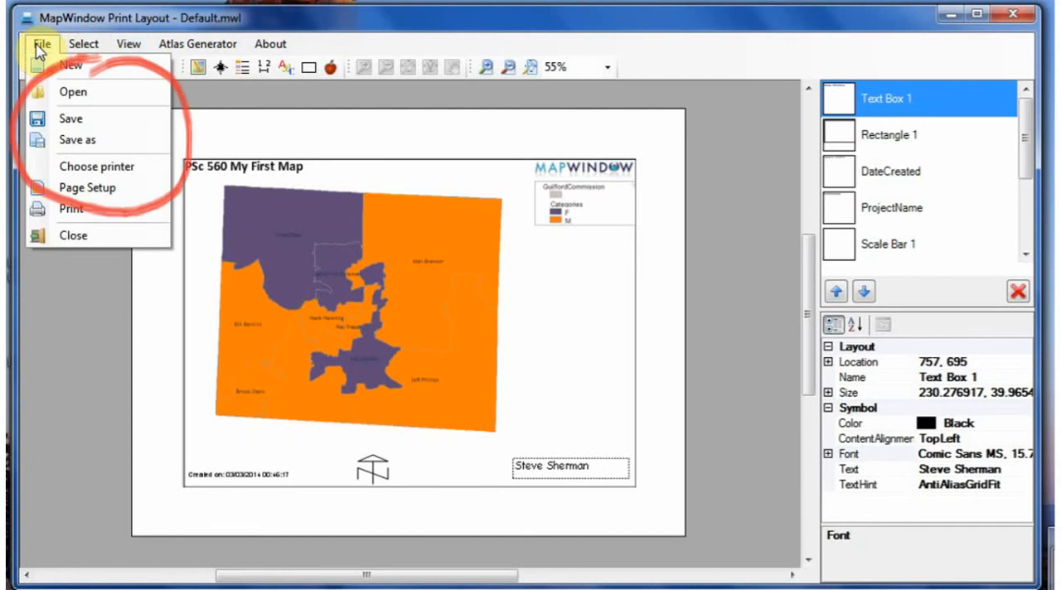
click(46, 152)
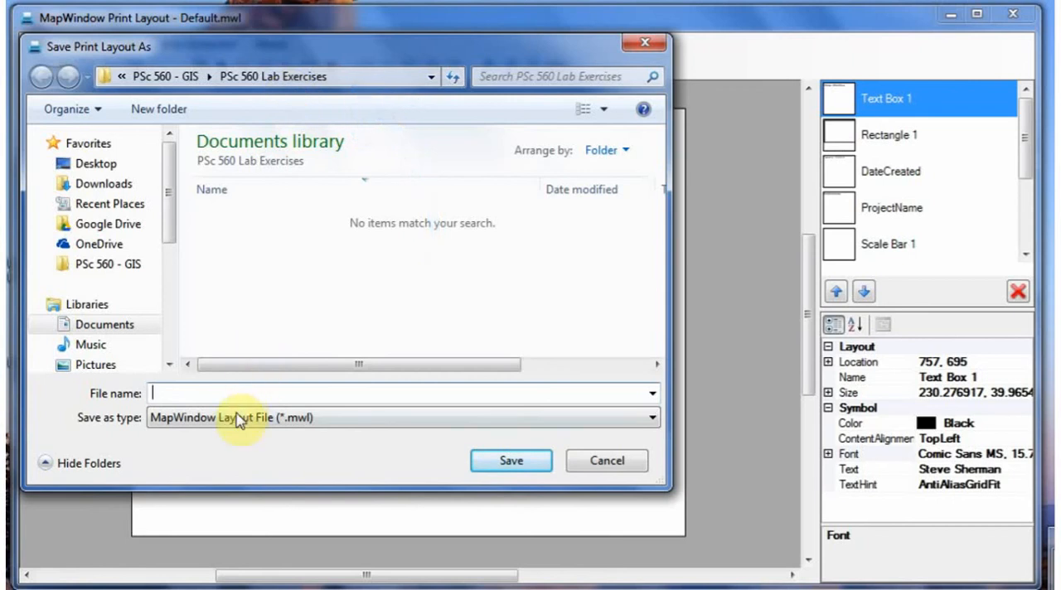
text(Exercise)
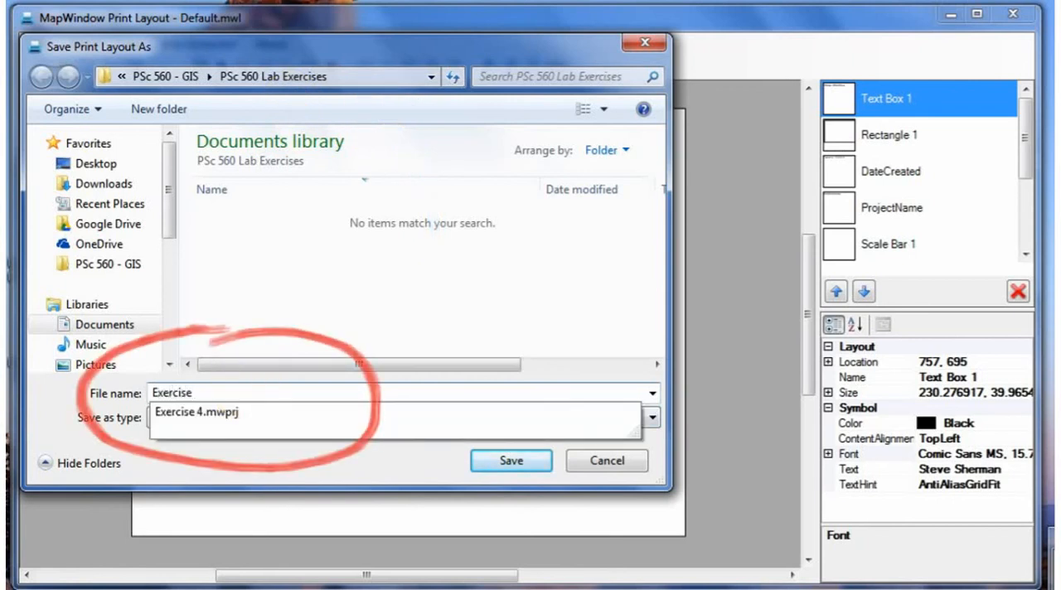
text( 4)
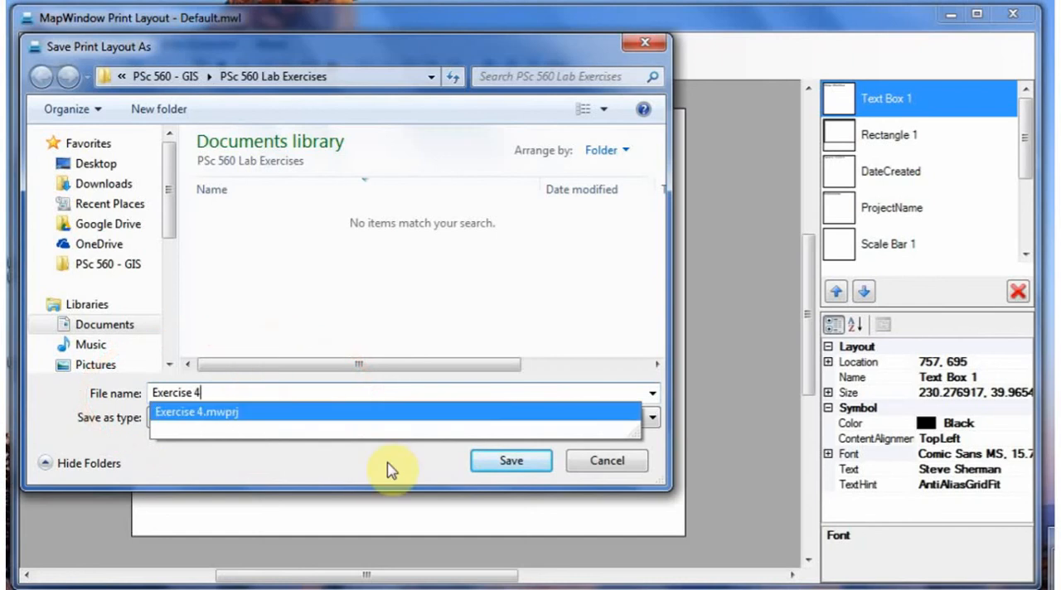
click(519, 469)
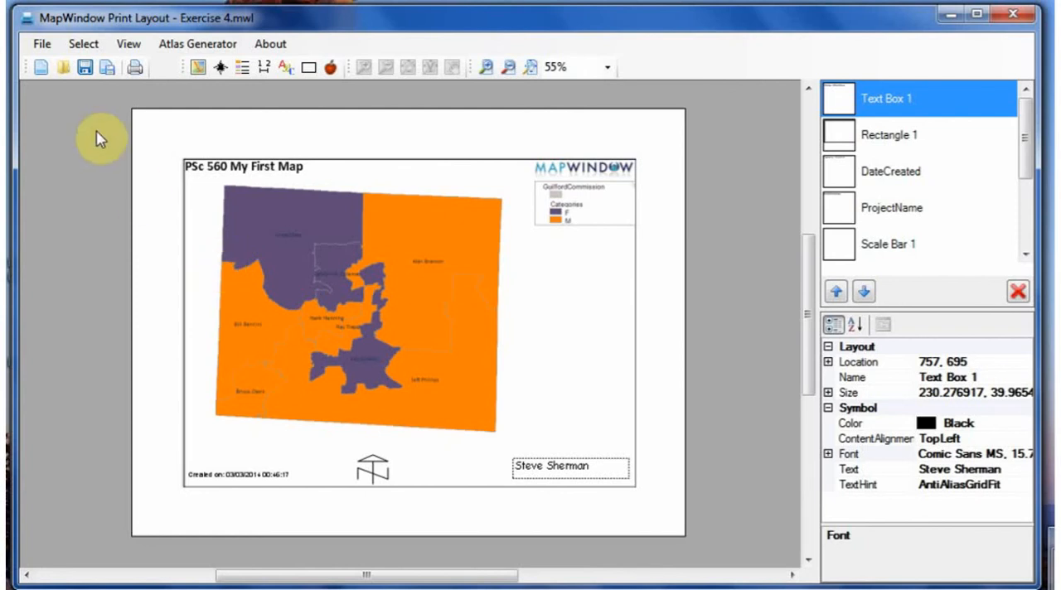
Step: Print the layout with Bullzip PDF Printer to a PDF named Exercise 4 in the PSc 560 Lab Exercises folder
click(136, 75)
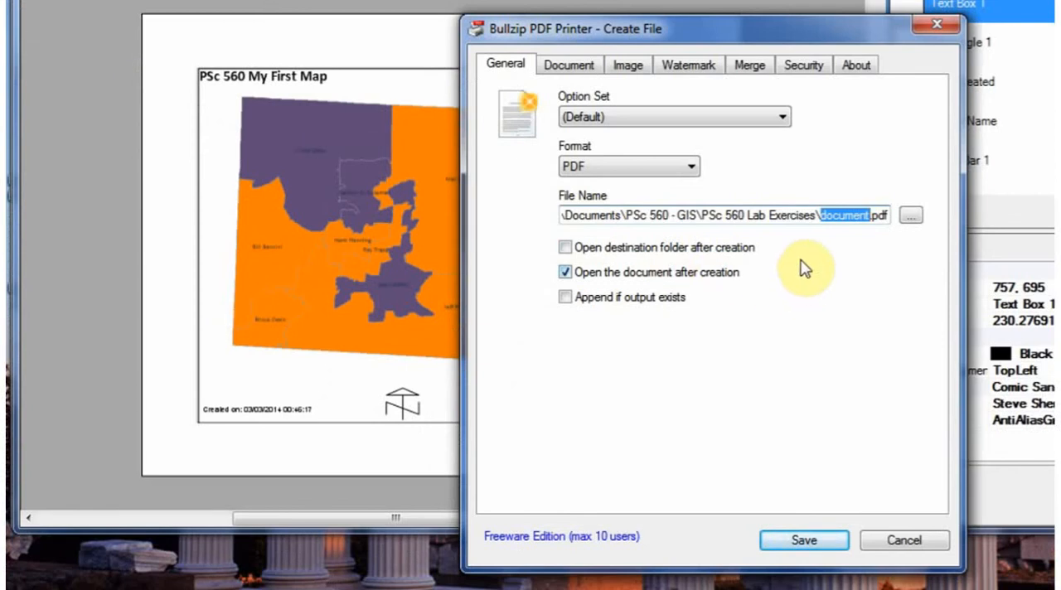
click(911, 218)
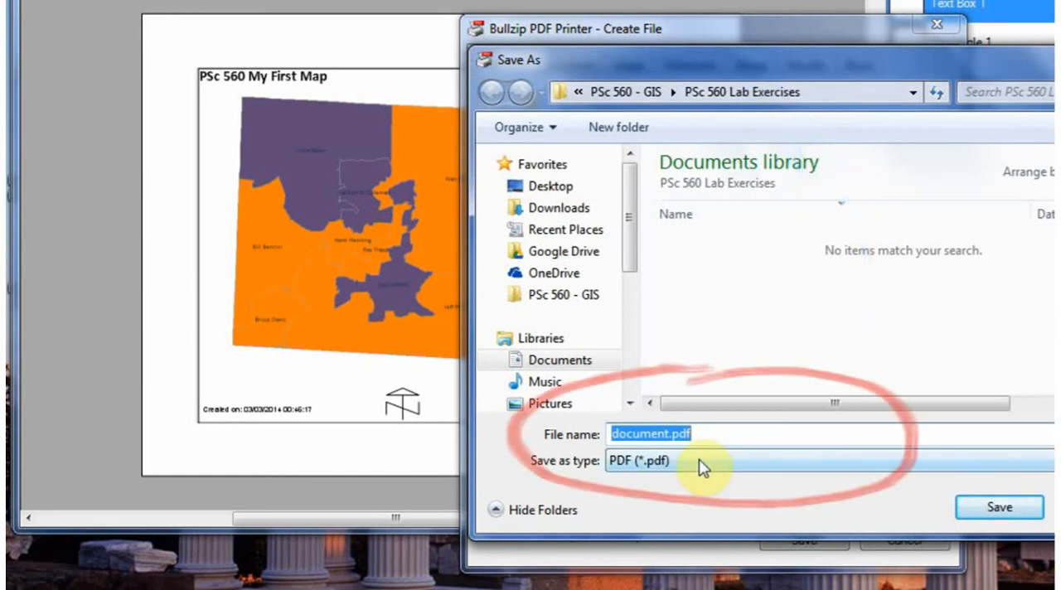
text(Exercise 4)
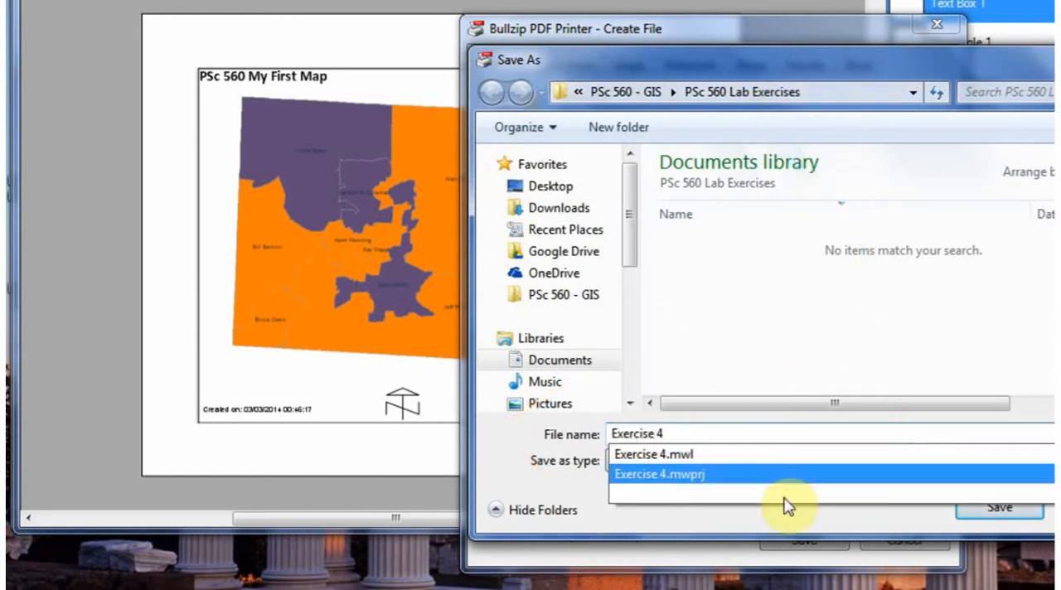
click(1002, 509)
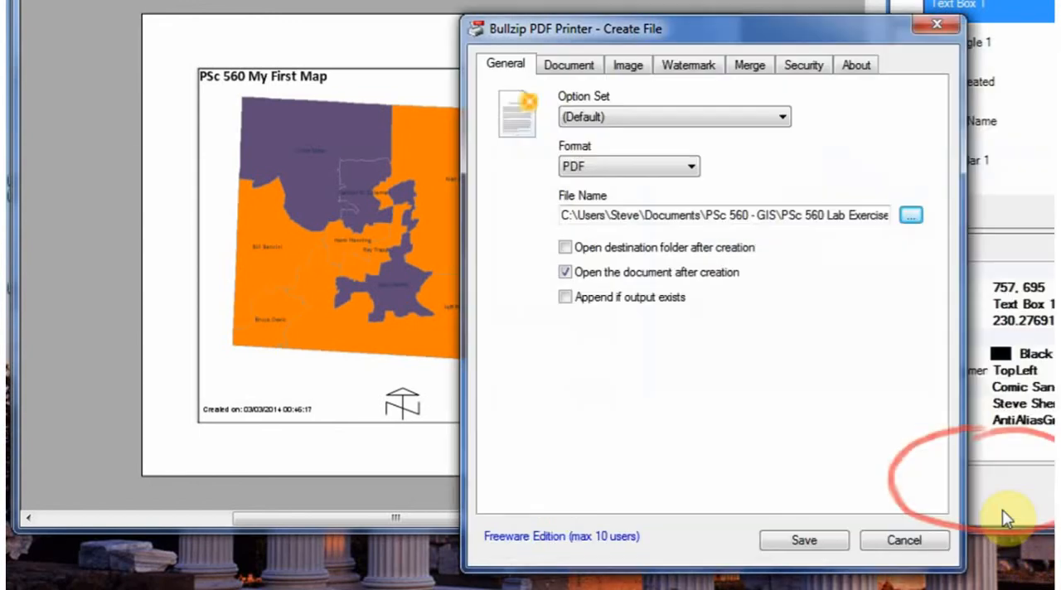
click(808, 542)
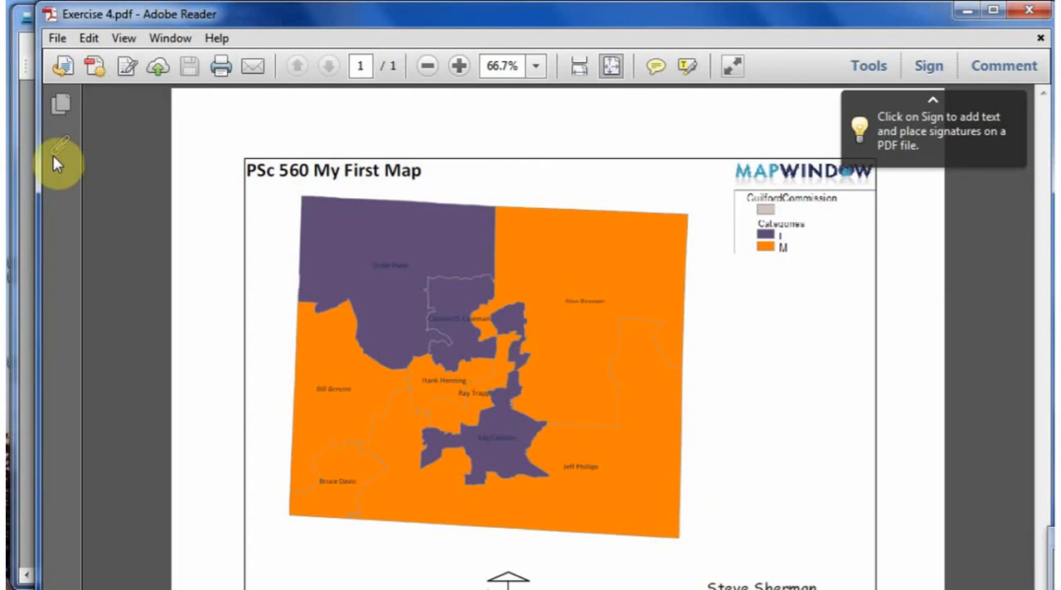
Step: Save a copy of the PDF to the instructor's shared PSc 560 folder in Google Drive, replacing the existing Exercise 4.pdf
click(56, 38)
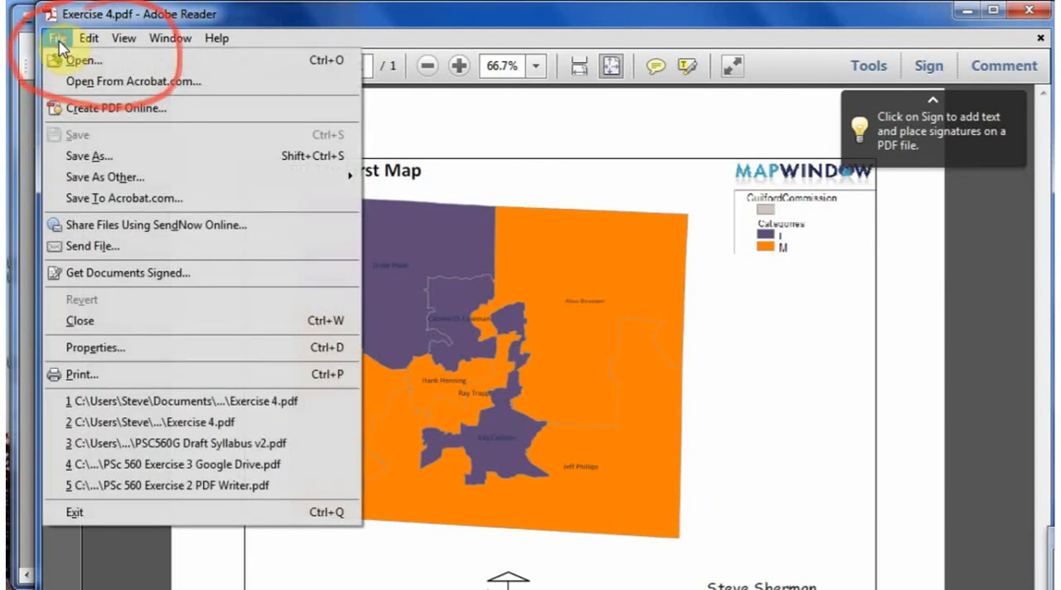
click(82, 157)
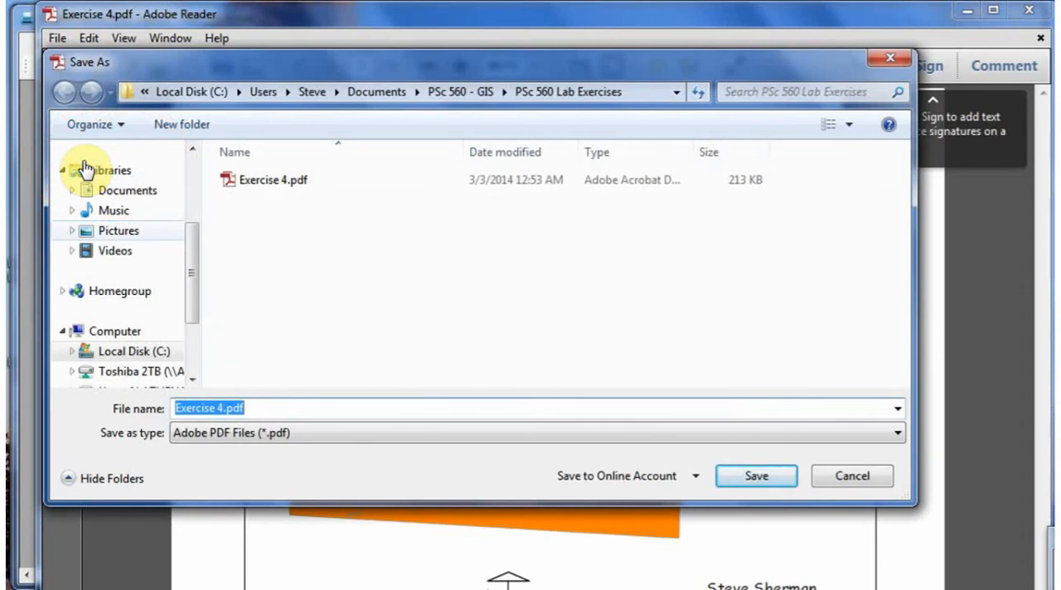
drag(198, 249, 205, 197)
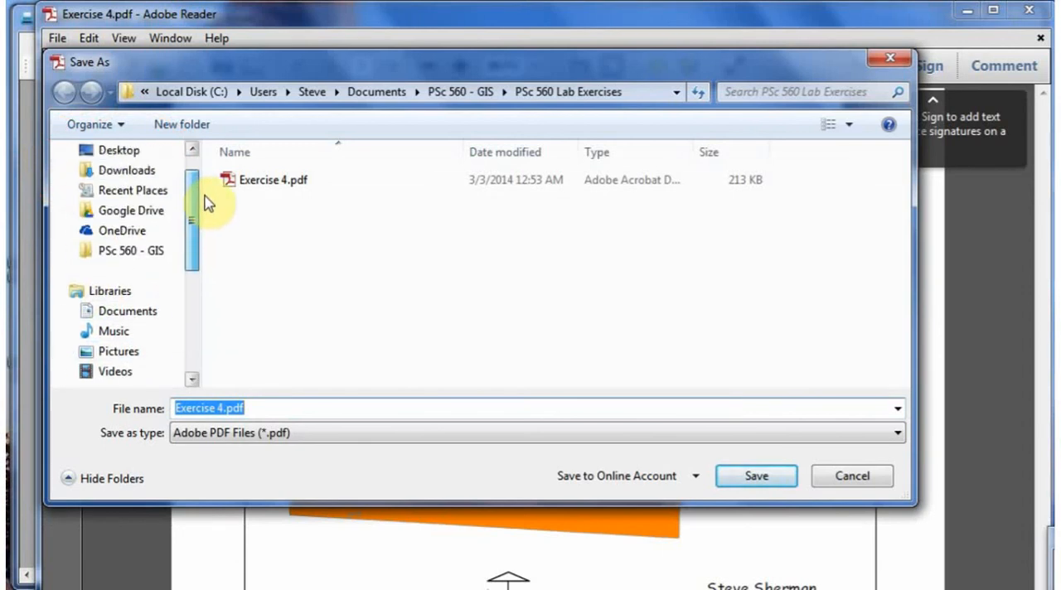
click(126, 212)
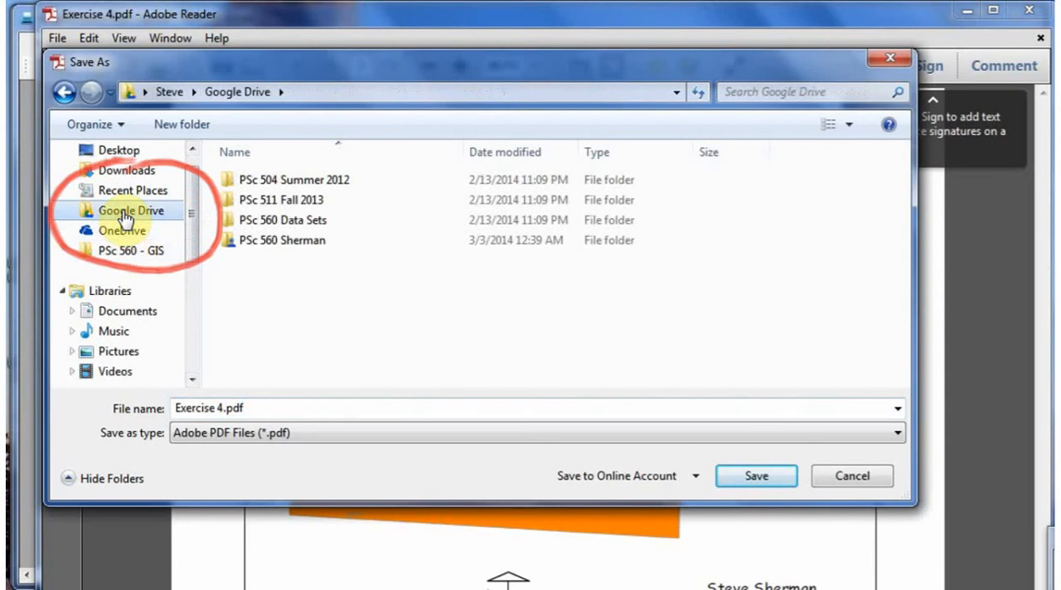
mouse_move(286, 250)
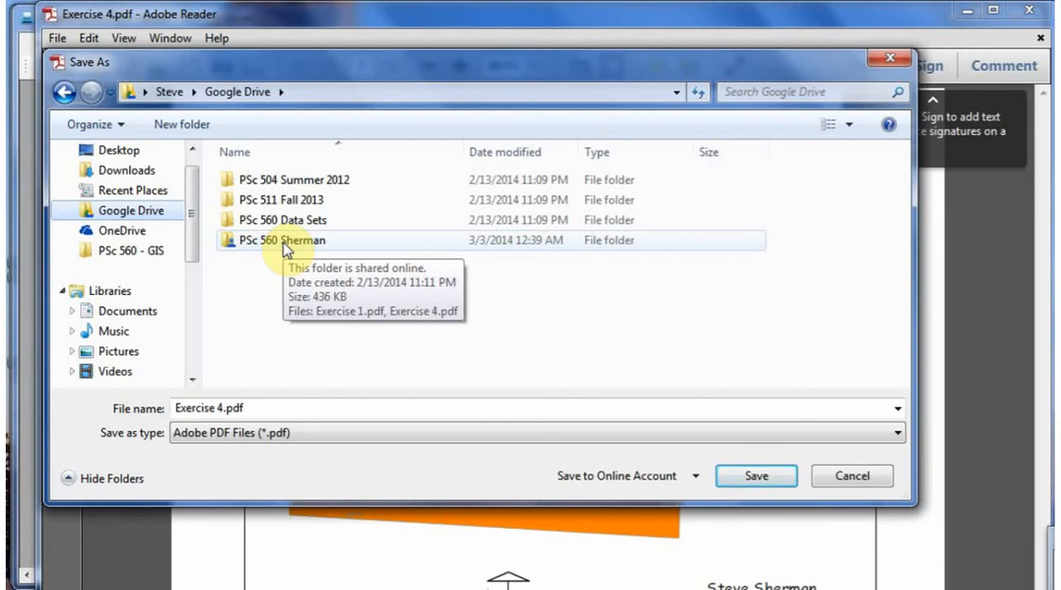
double_click(293, 243)
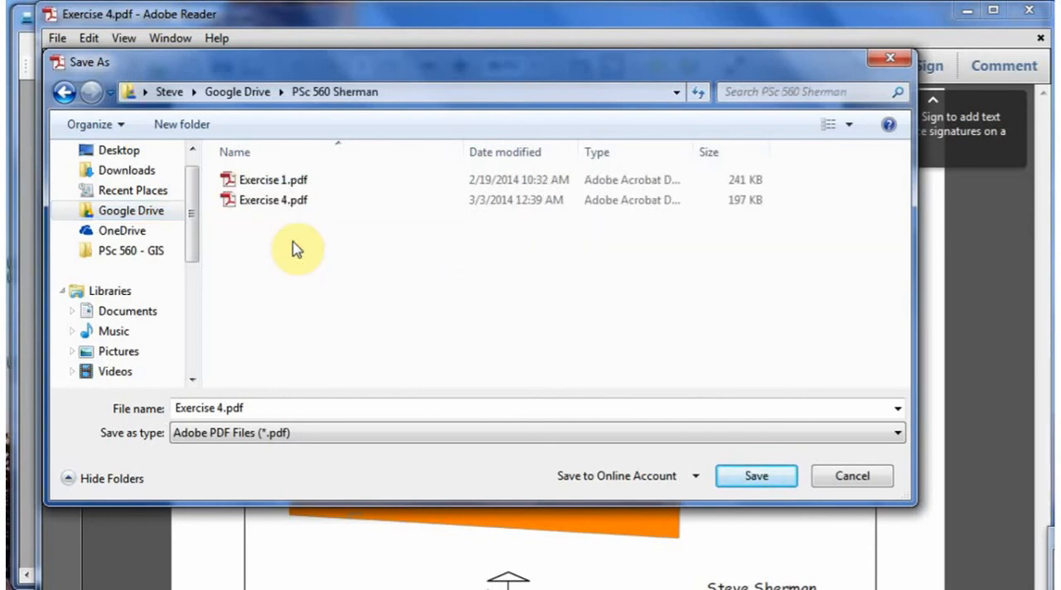
click(262, 207)
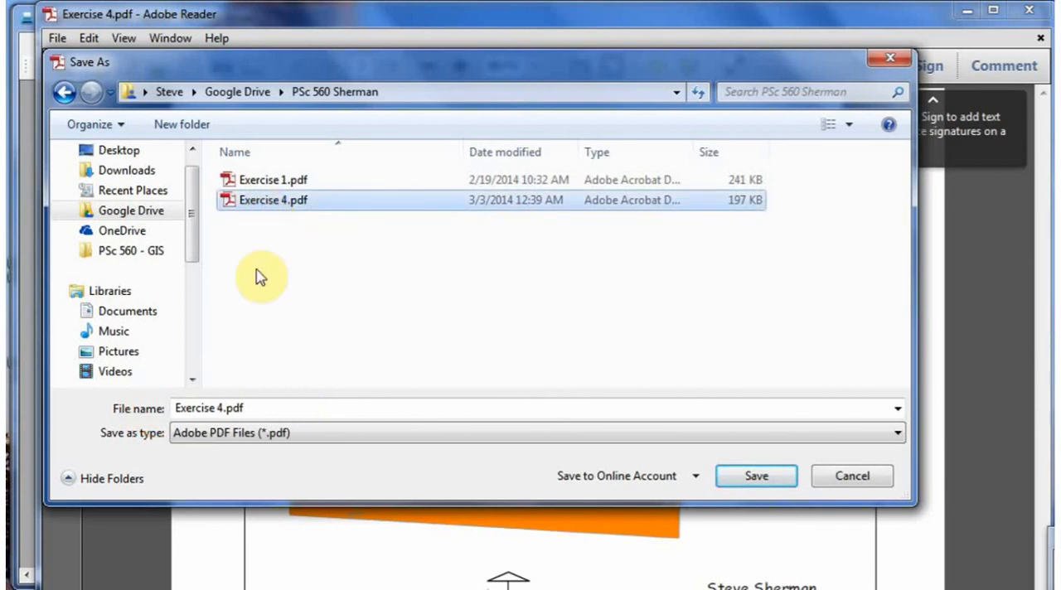
click(764, 481)
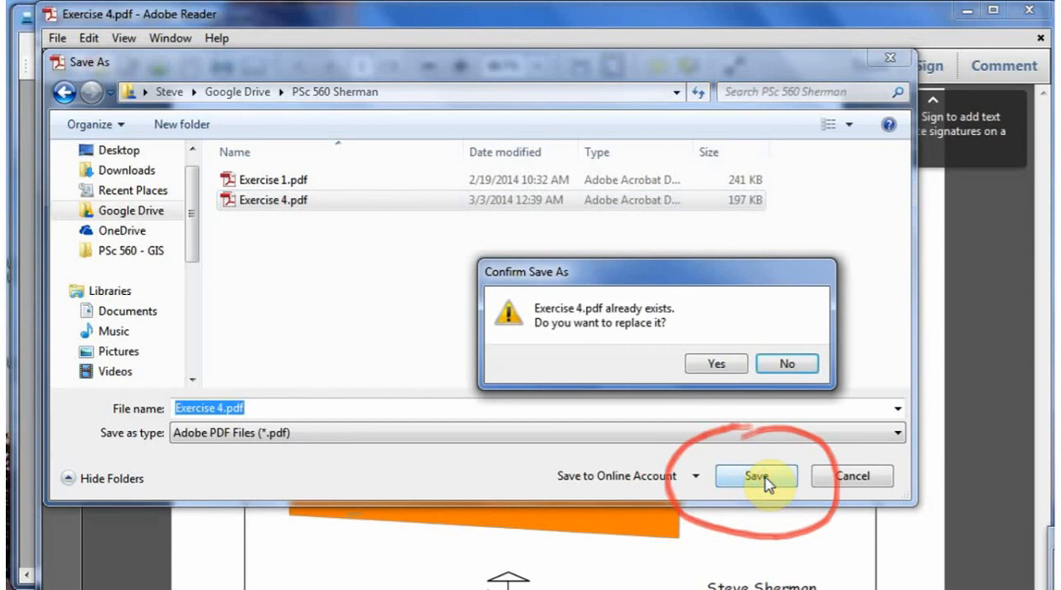
click(715, 364)
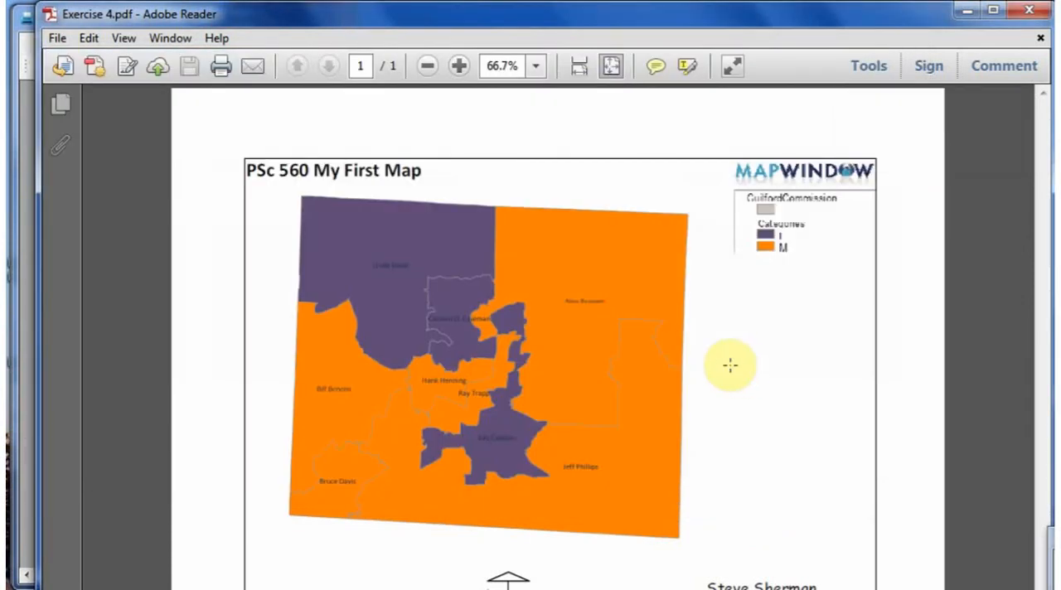